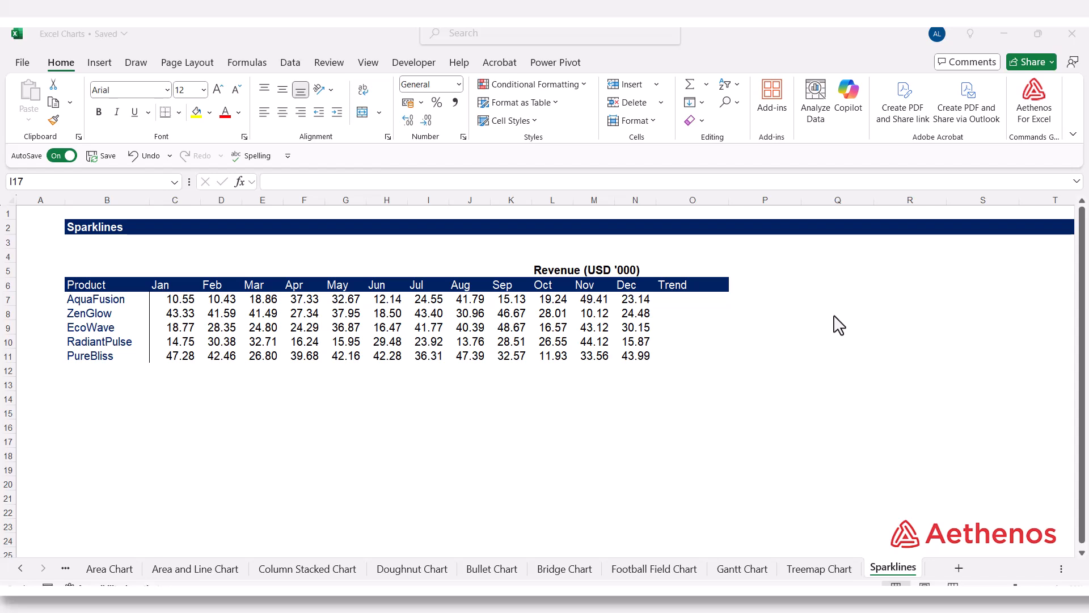
left_click(593, 384)
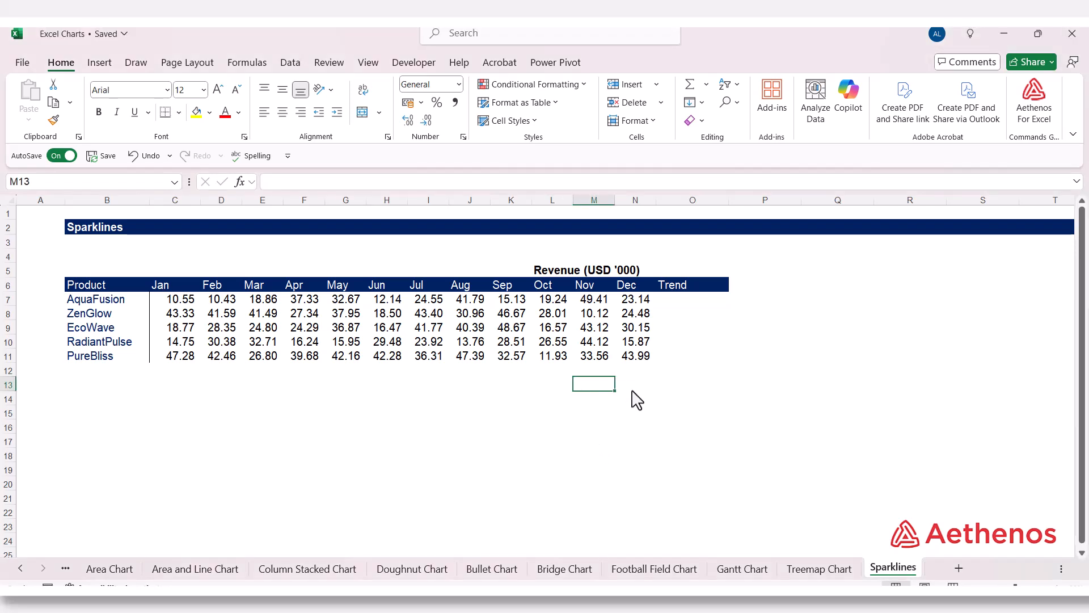
left_click(688, 305)
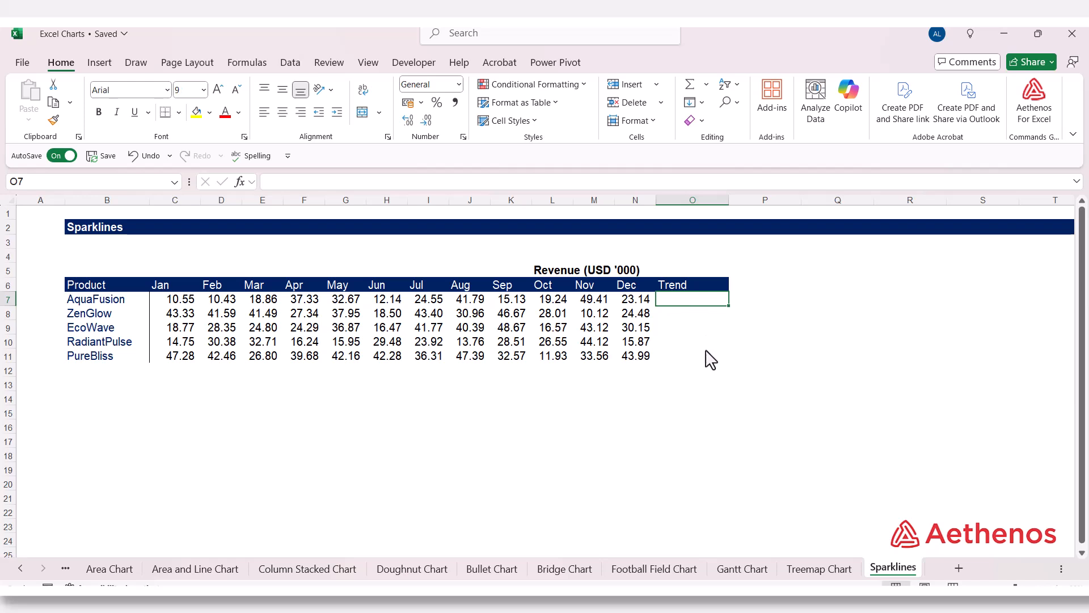
left_click(129, 303)
left_click_drag(132, 309, 125, 357)
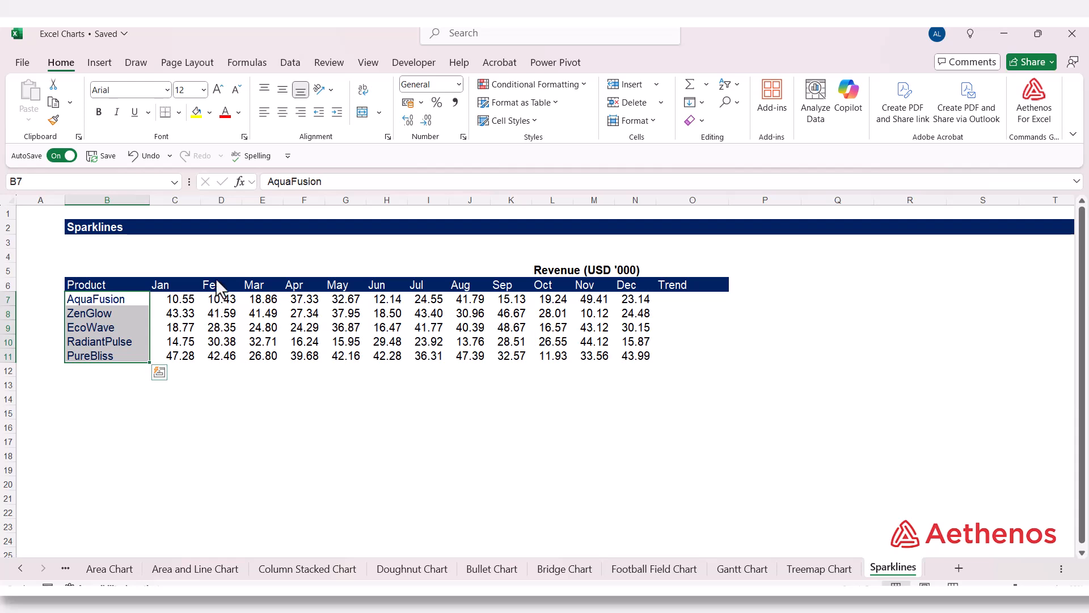
left_click(139, 302)
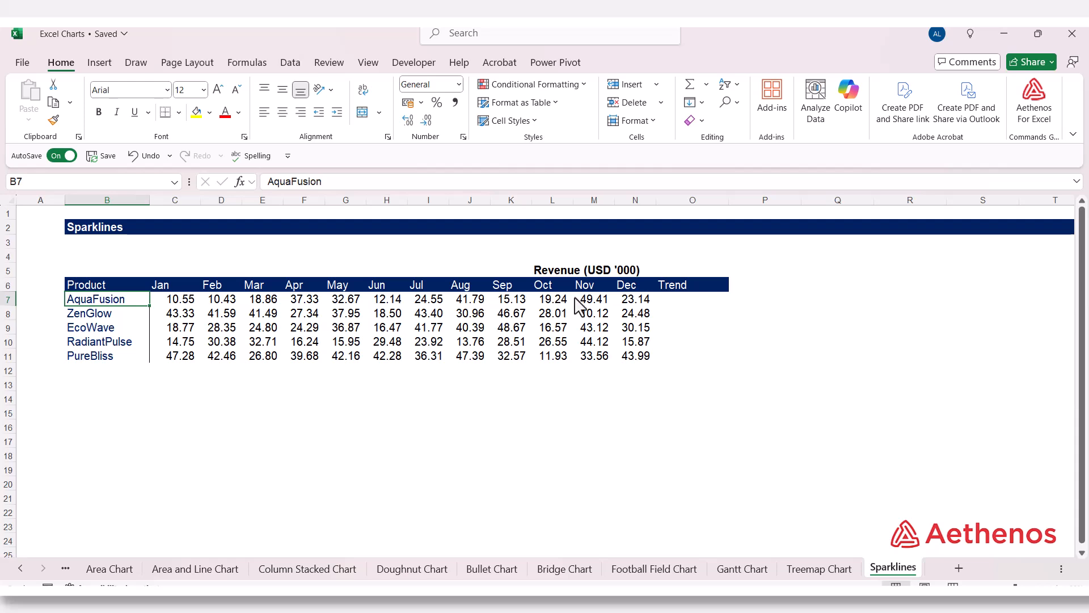
- Insert a line sparkline in the Trend cell O7 for the AquaFusion row, using the data range C7:N7
left_click(685, 303)
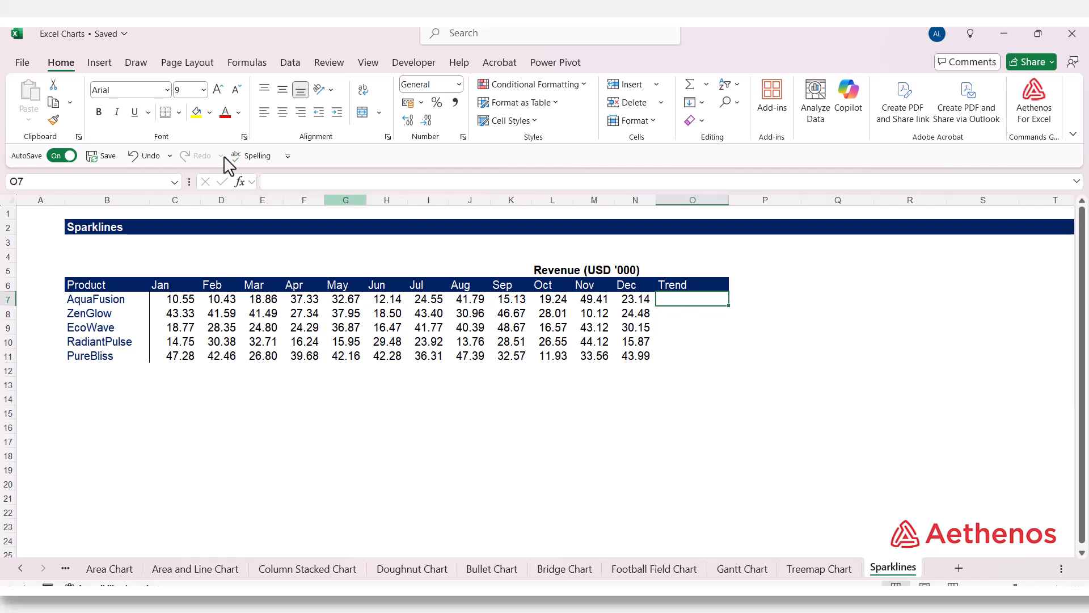
left_click(104, 69)
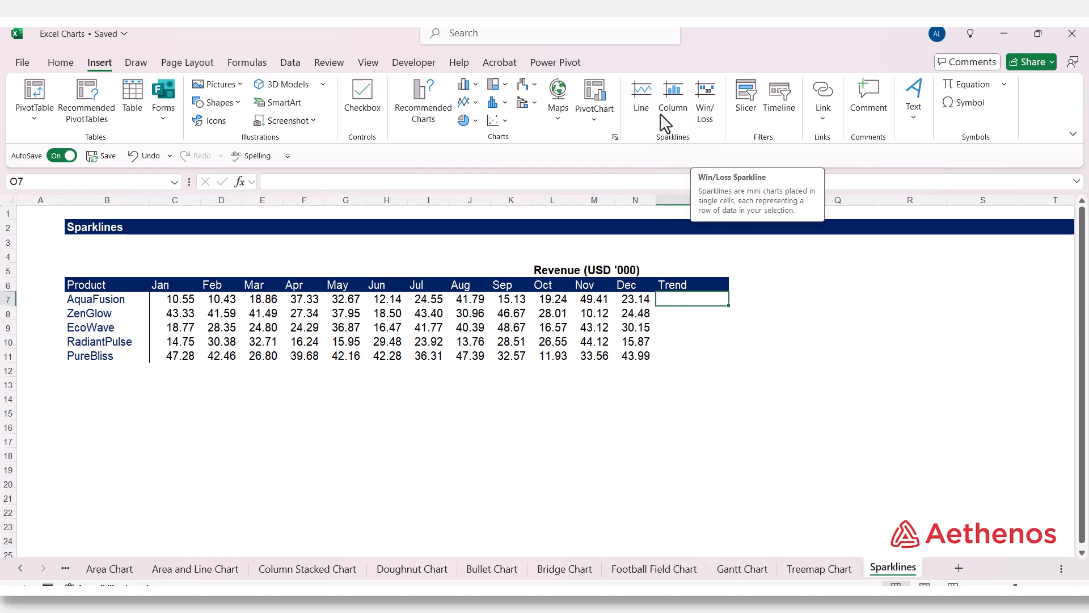
left_click(642, 96)
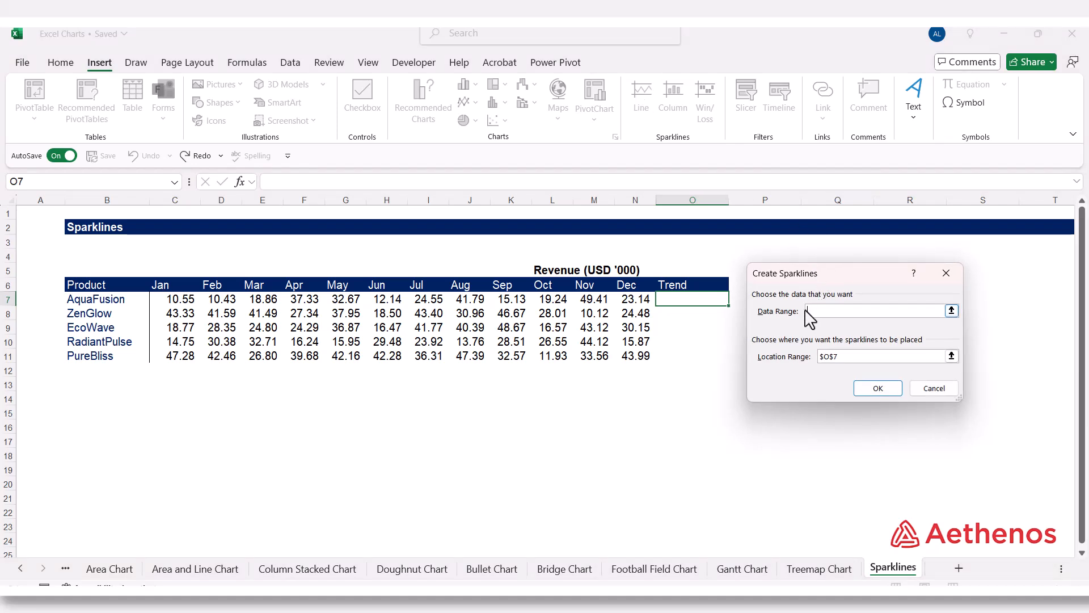
left_click(951, 311)
mouse_move(171, 302)
left_mouse_down()
mouse_move(637, 304)
mouse_move(627, 300)
left_mouse_up()
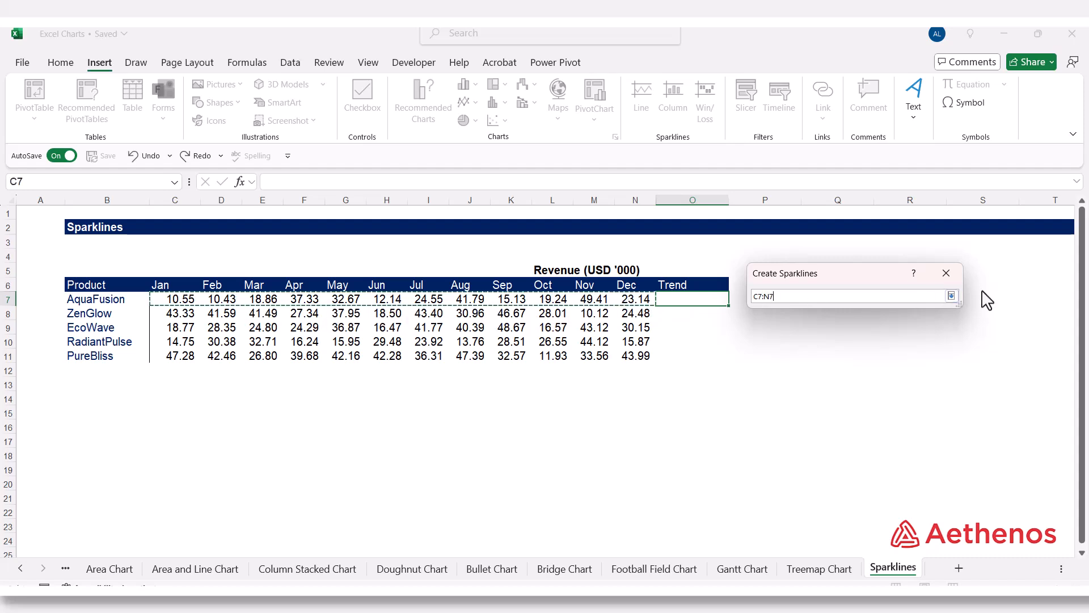
left_click(951, 295)
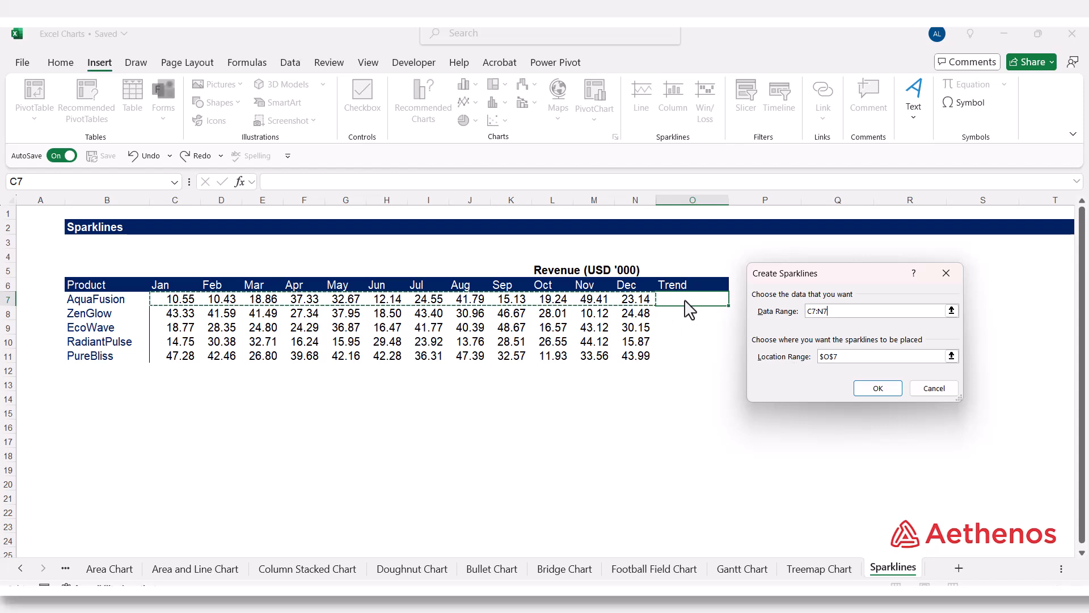
left_click(876, 388)
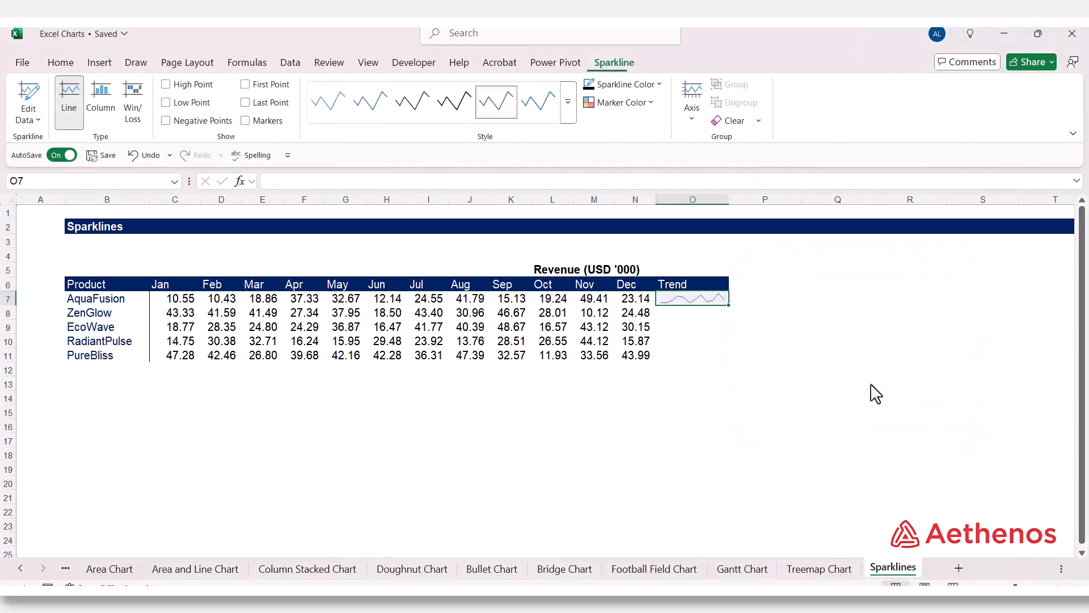
- Fill the AquaFusion sparkline from O7 down through O11 so every product row has one
left_click(839, 340)
left_click(716, 303)
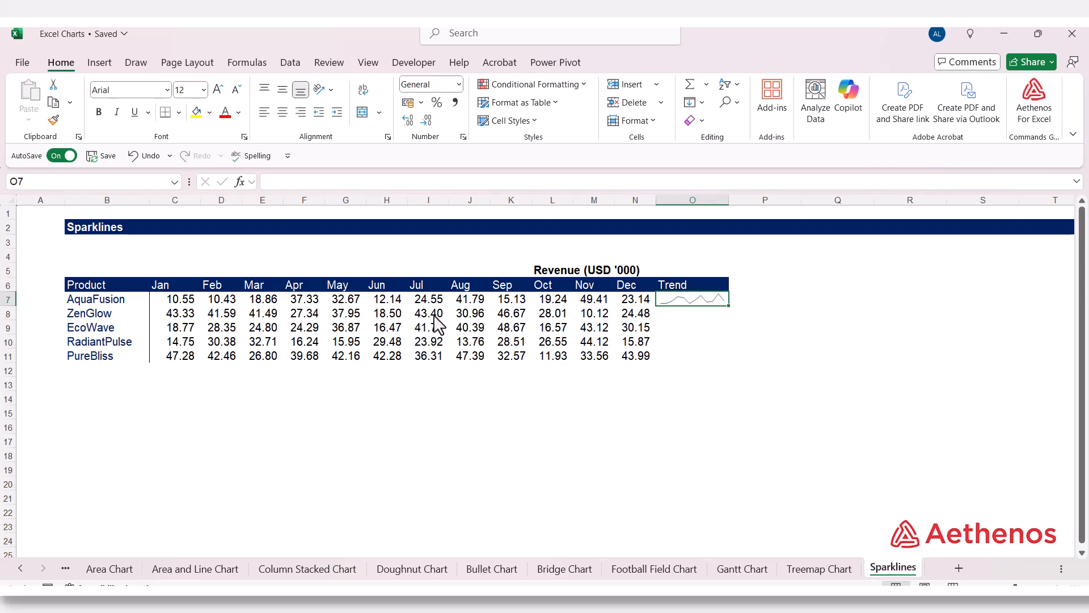
left_click(721, 303)
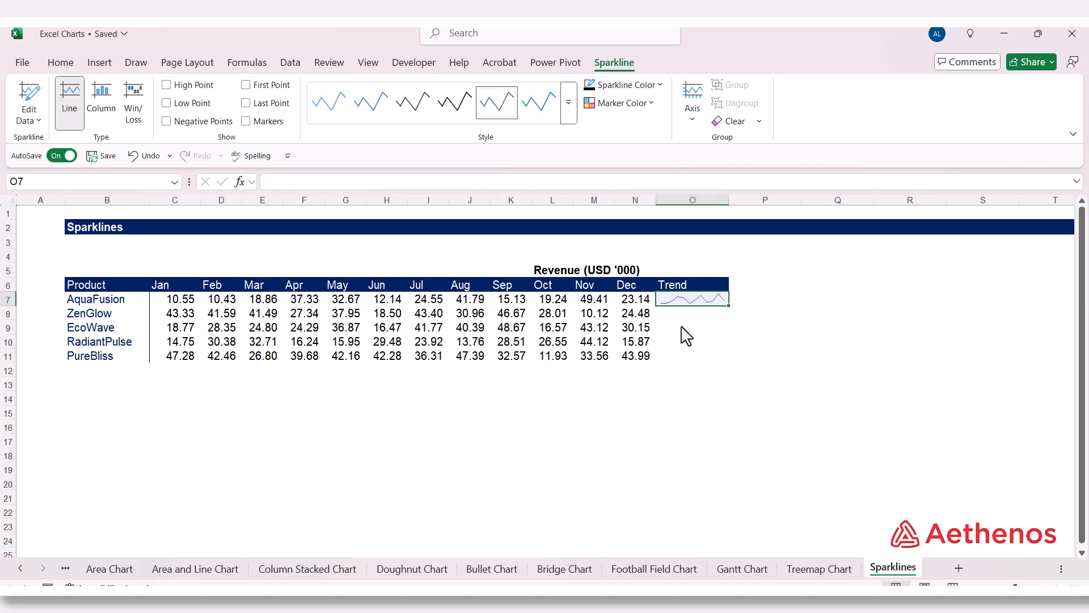
left_click_drag(727, 306, 729, 357)
left_click(815, 328)
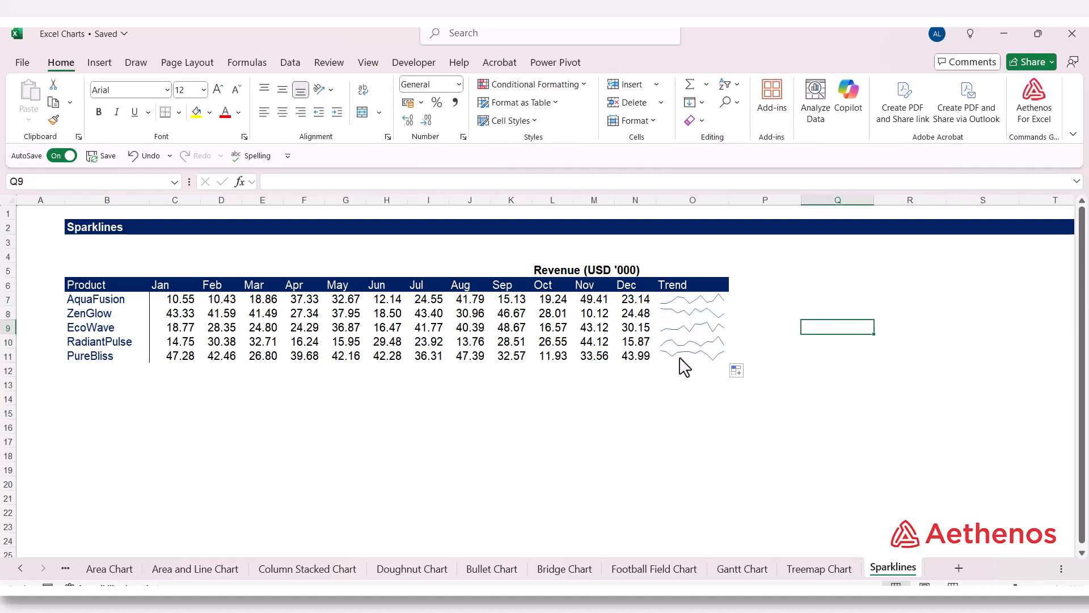
- Try the Column and Win/Loss types on the Trend sparkline group, and set it back to Line
left_click(693, 330)
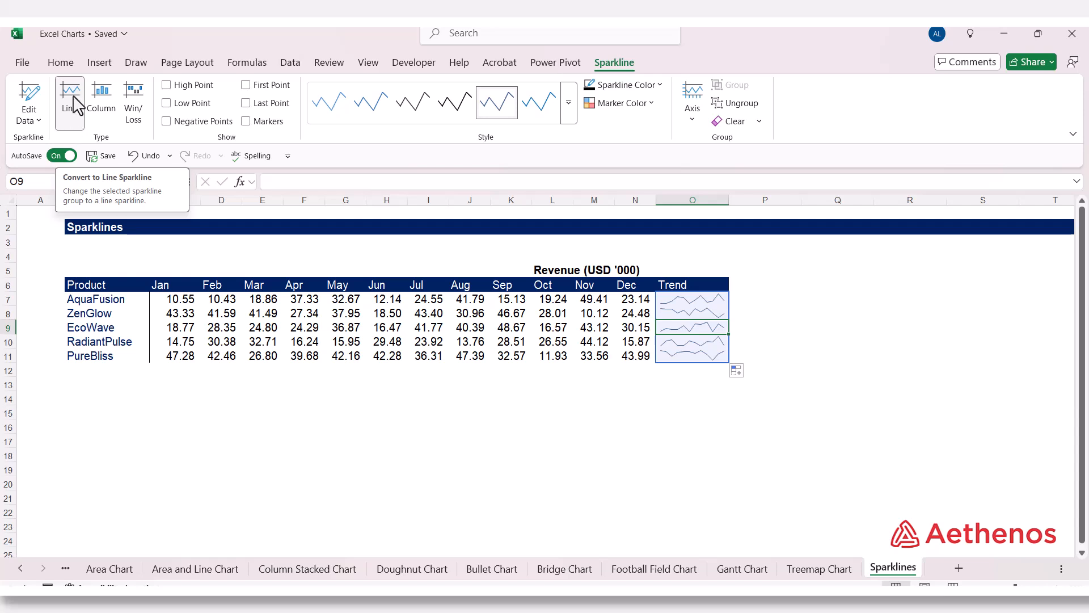
left_click(102, 97)
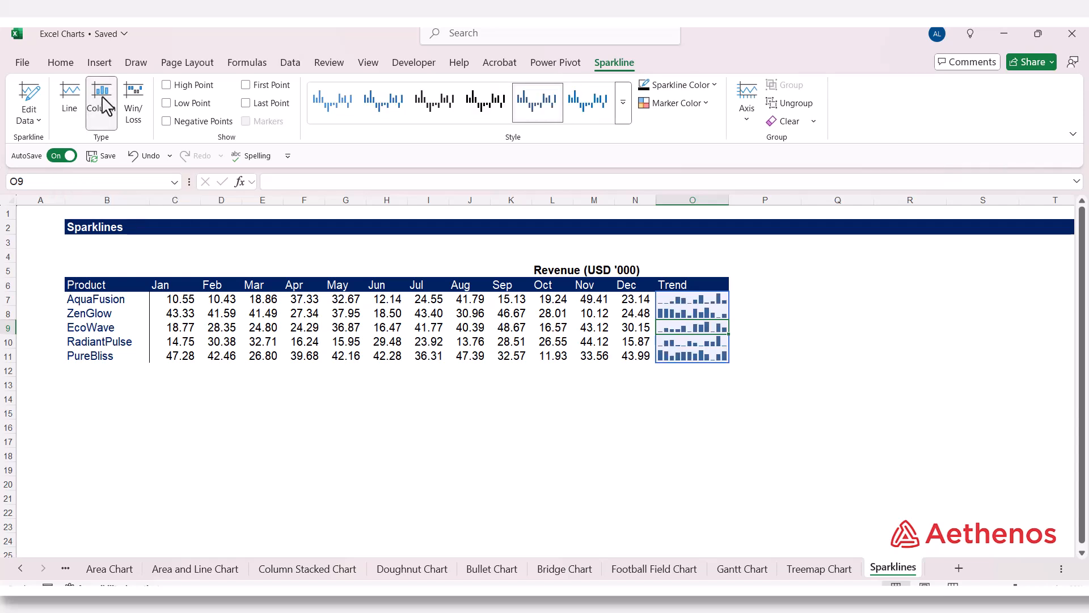
left_click(134, 105)
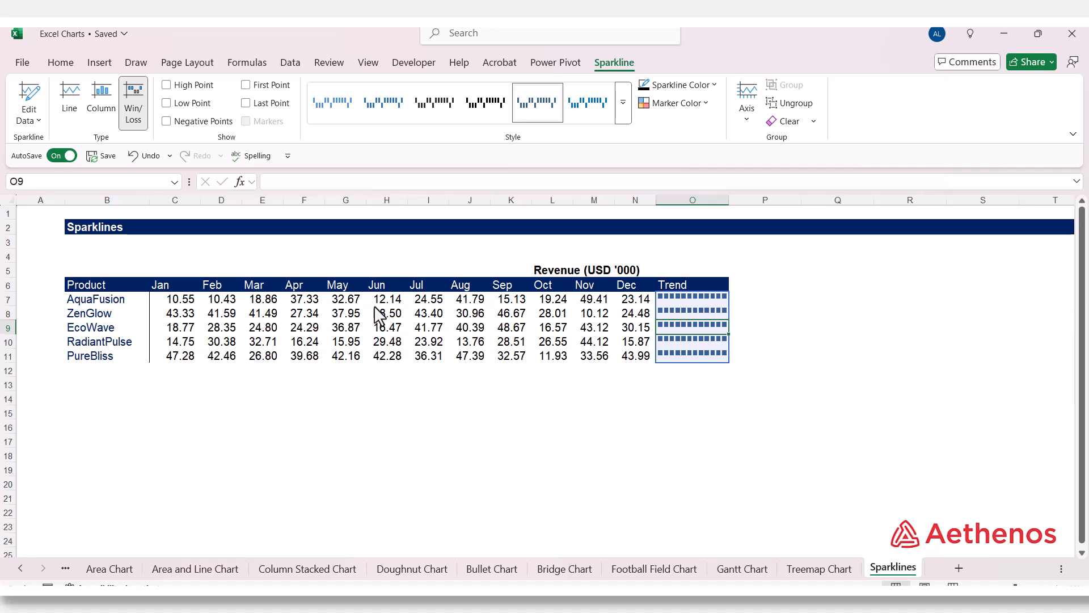
left_click(89, 97)
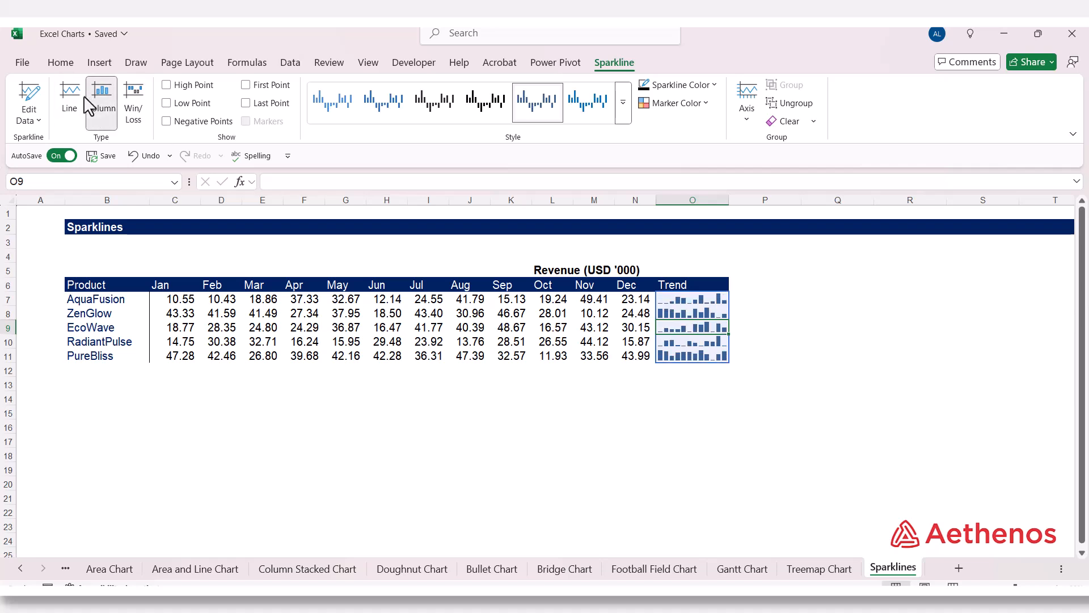
left_click(81, 99)
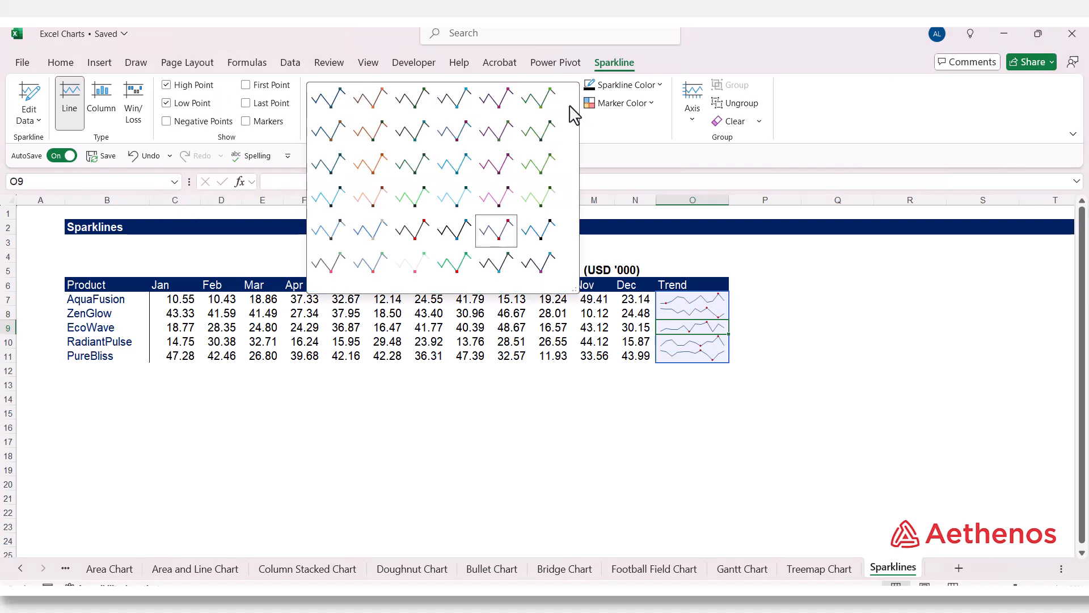
- Apply the dark orange style to the Trend sparklines with high and low points shown, and set the sparkline color to light green
left_click(568, 108)
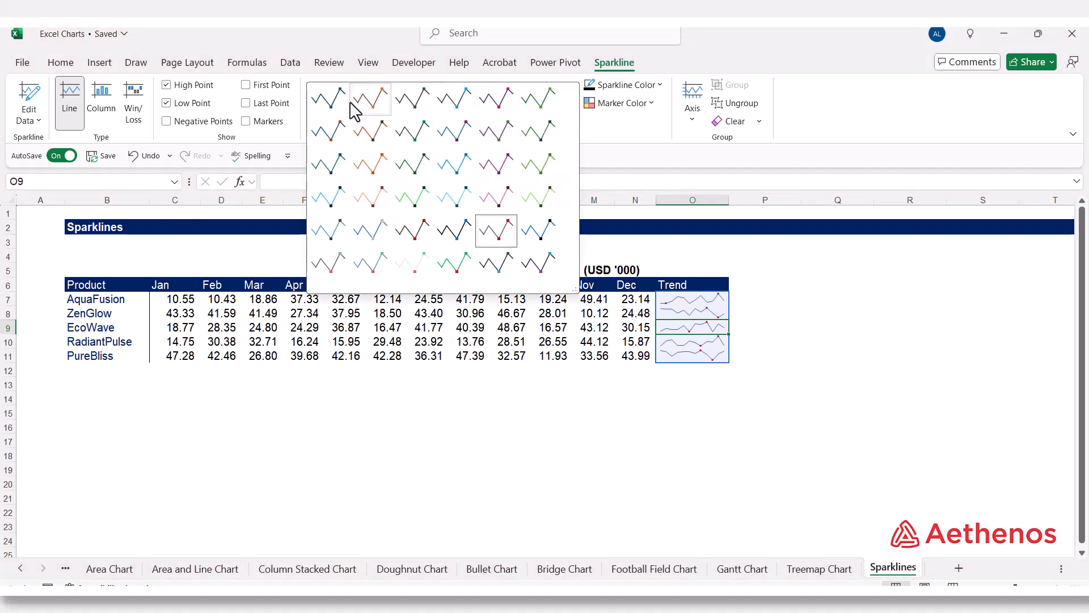
left_click(376, 102)
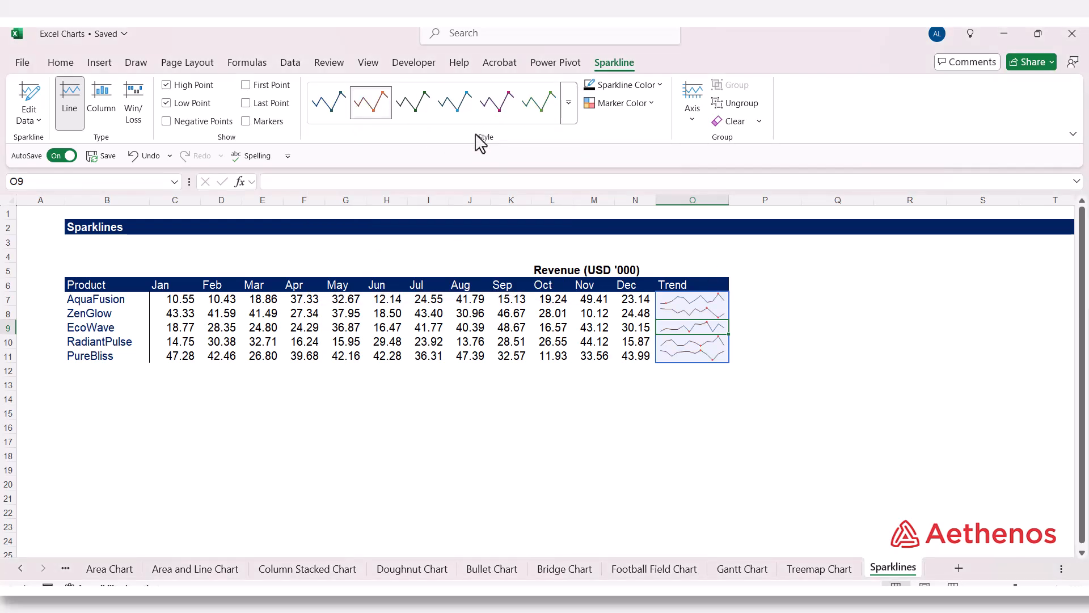
left_click(661, 85)
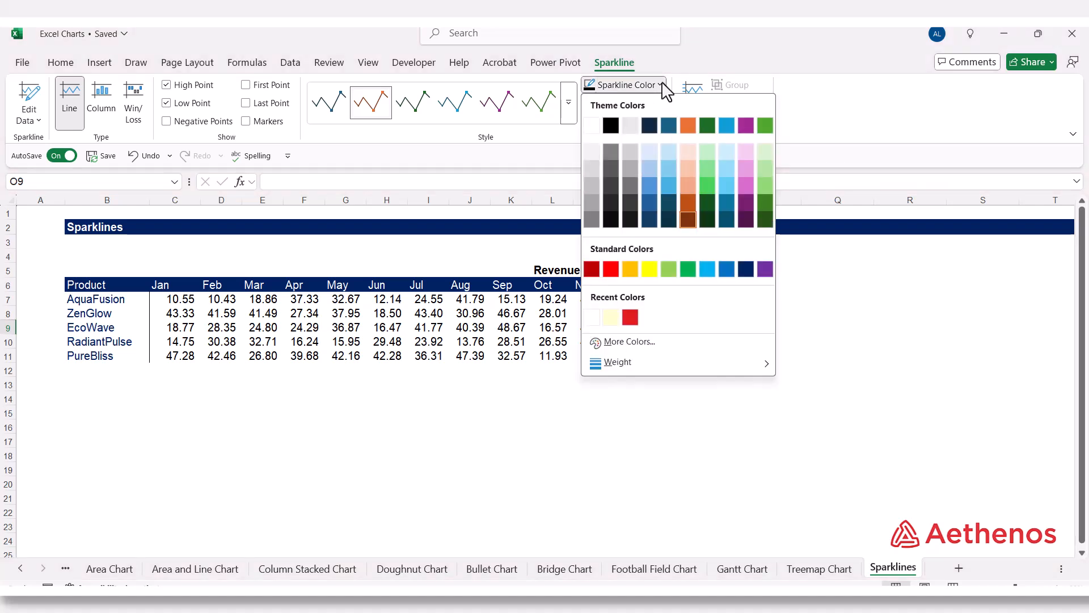
left_click(669, 269)
left_click(783, 284)
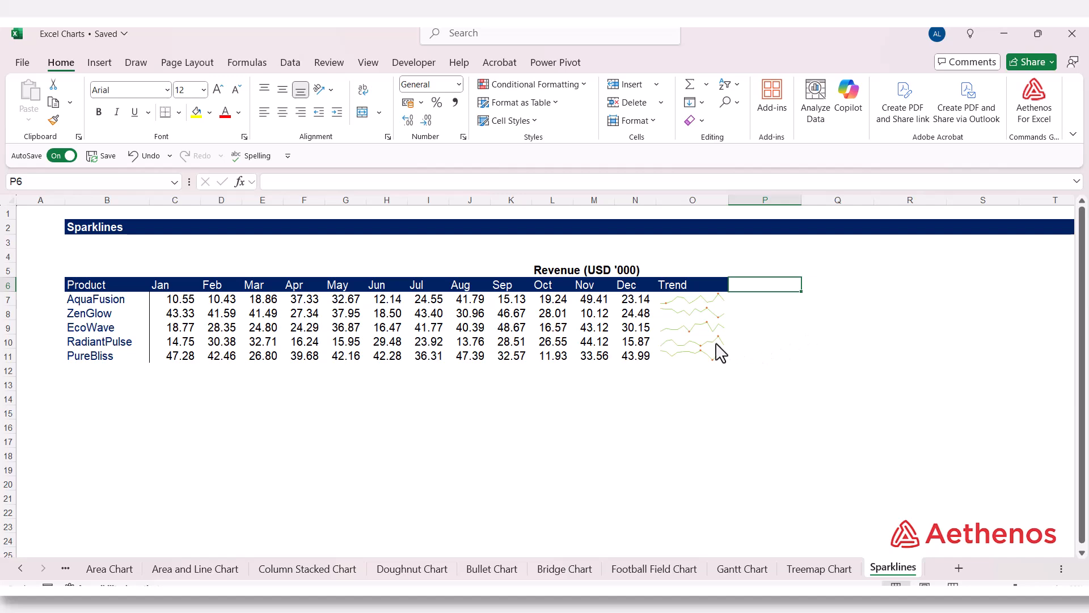
left_click(692, 312)
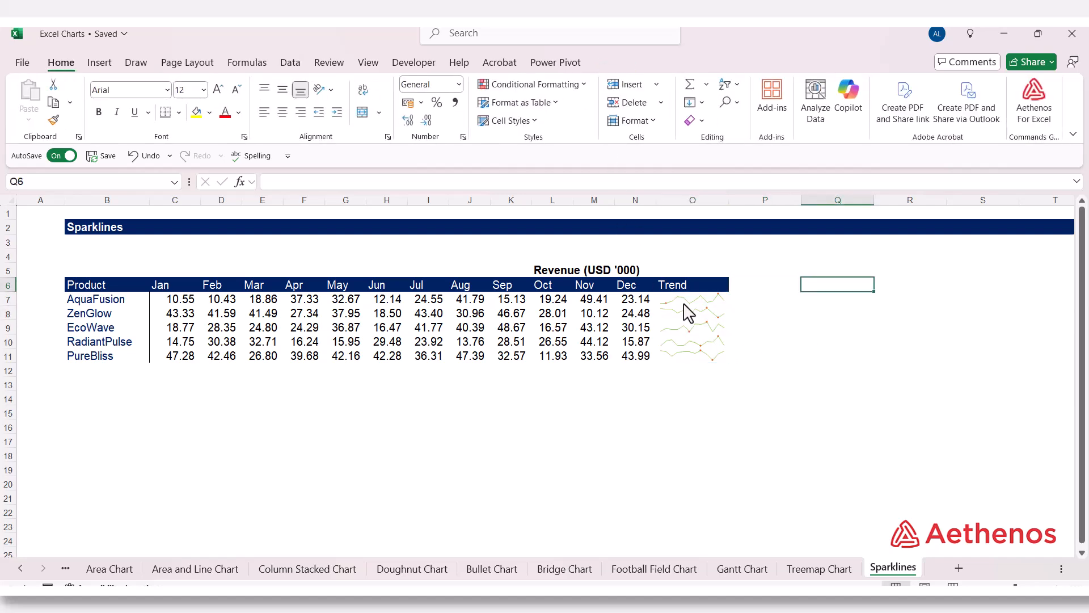
left_click_drag(684, 301, 685, 358)
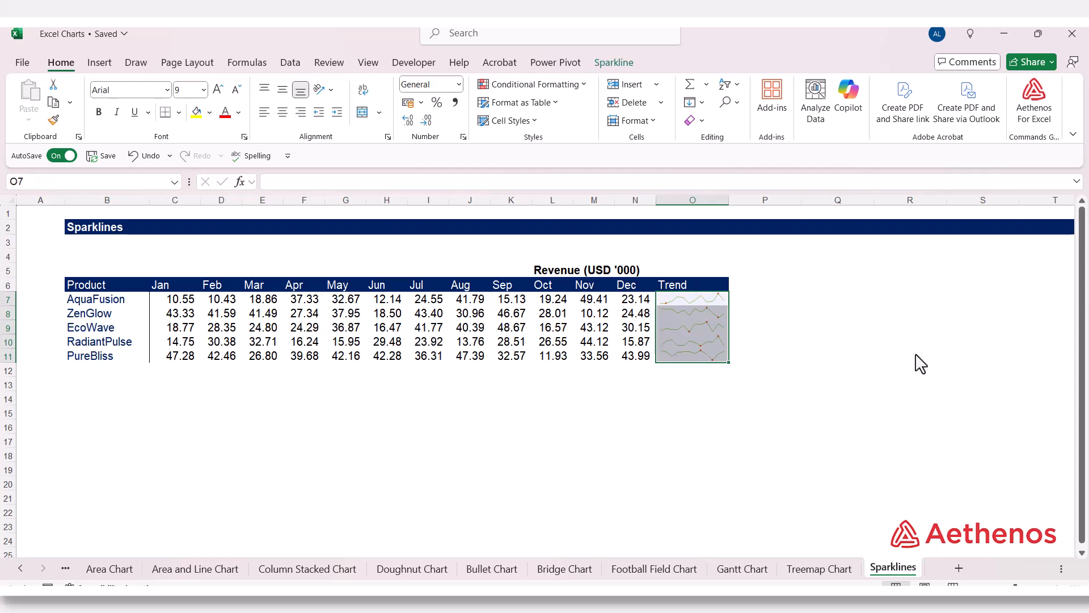
left_click(829, 361)
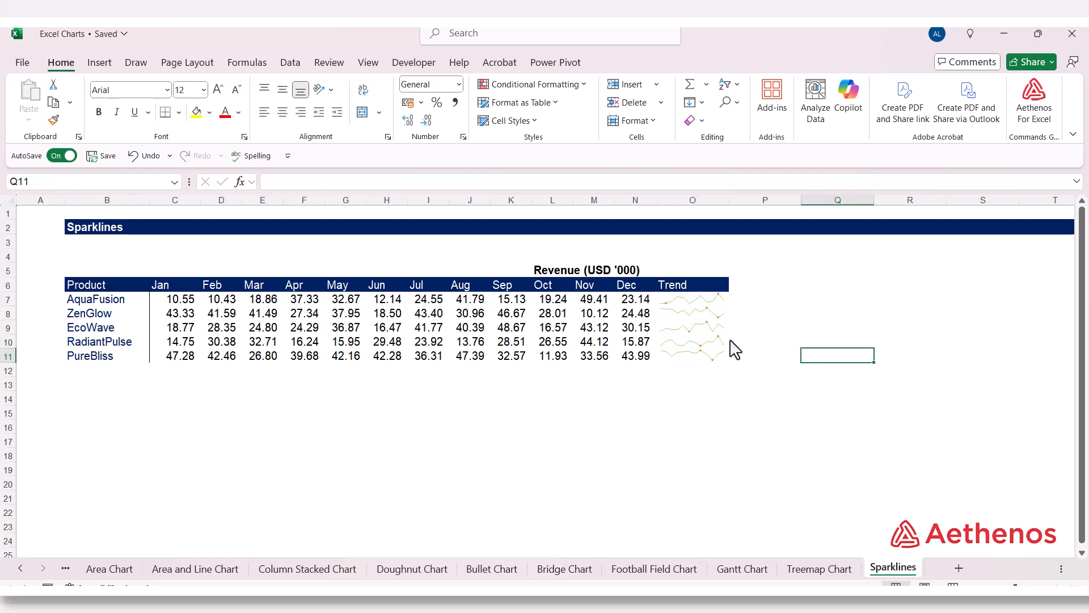
- Clear only the EcoWave sparkline in cell O9
left_click(695, 321)
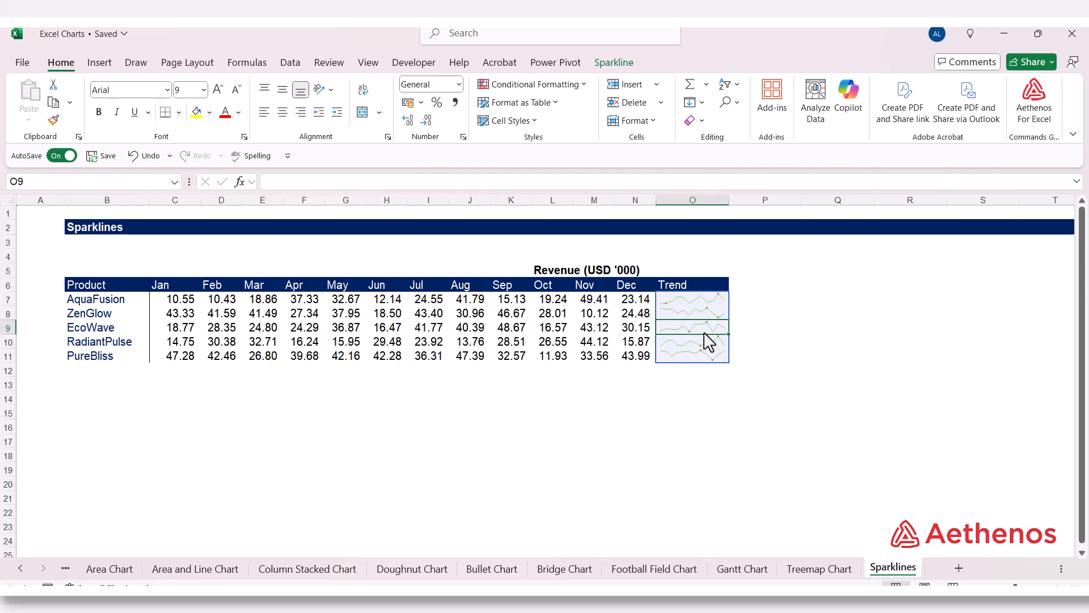
left_click(610, 64)
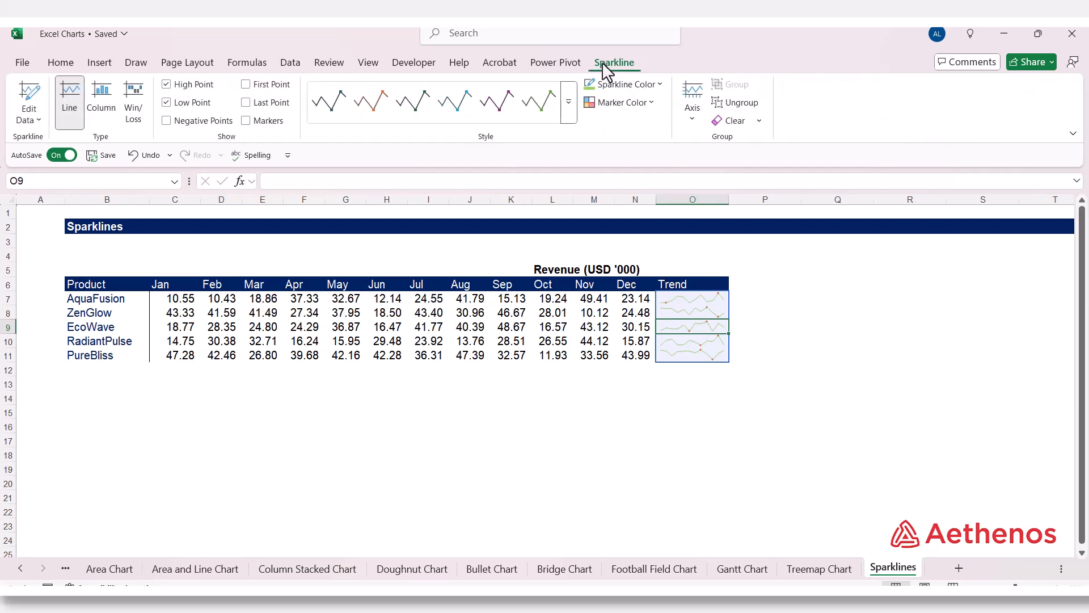
left_click(760, 122)
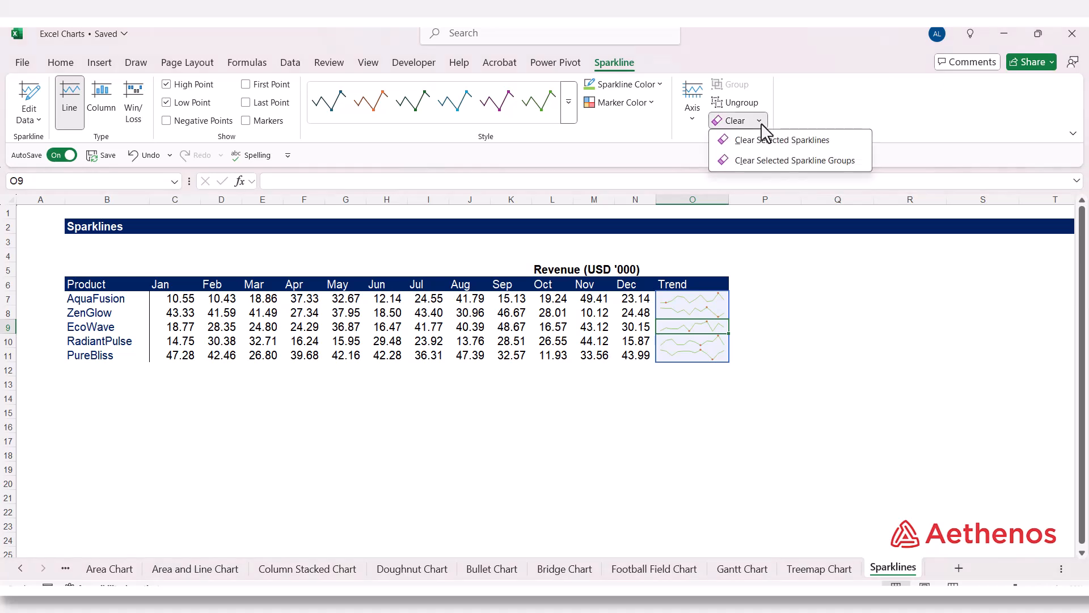
left_click(760, 142)
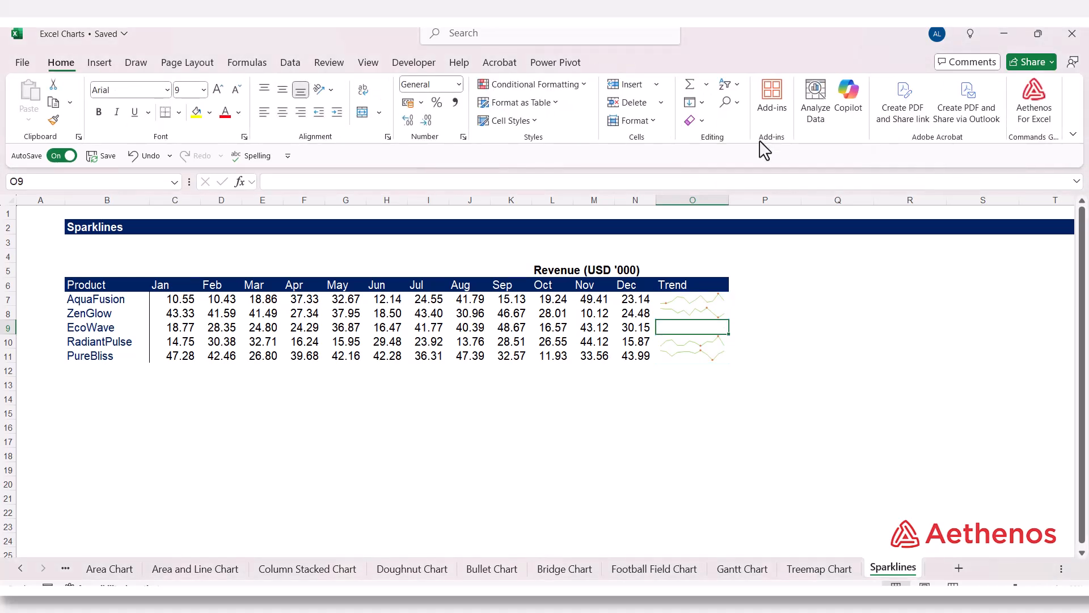
- Clear the remaining sparklines from the Trend cells O7:O11
left_click_drag(702, 300, 703, 355)
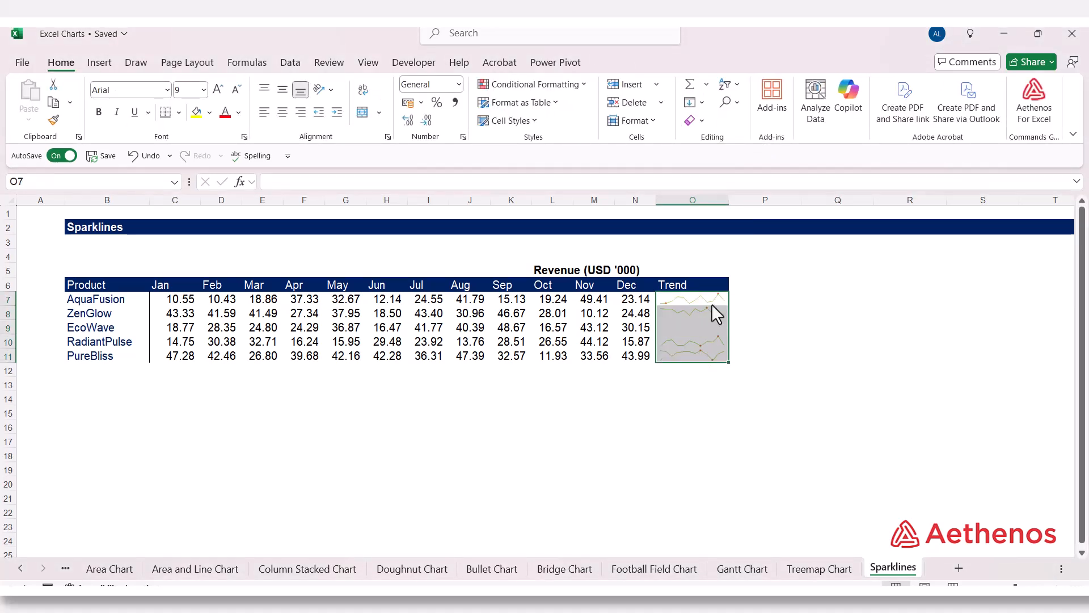
left_click(759, 122)
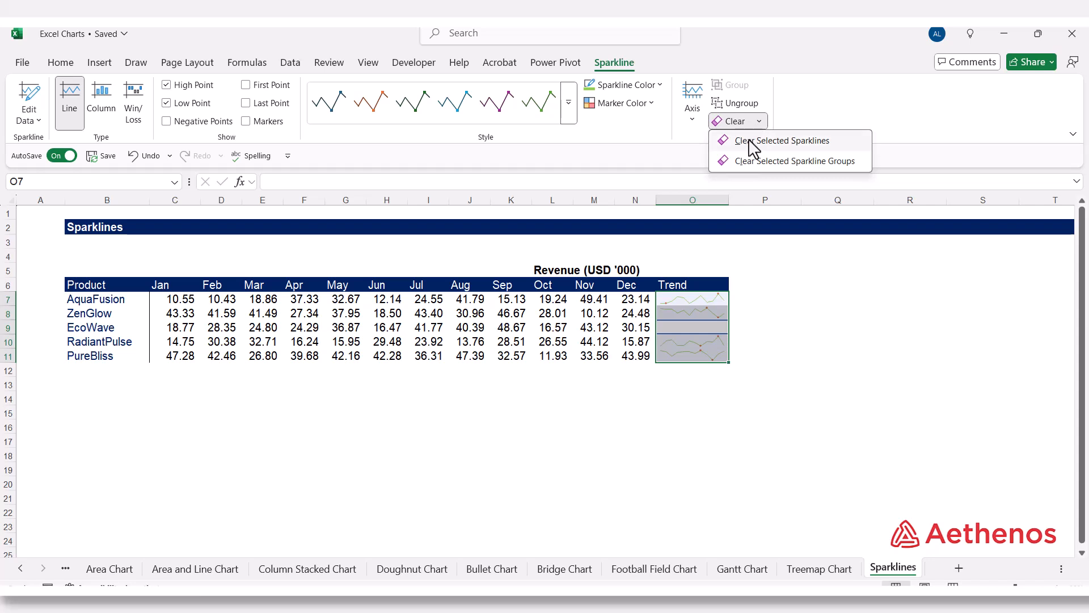
left_click(755, 142)
left_click(817, 332)
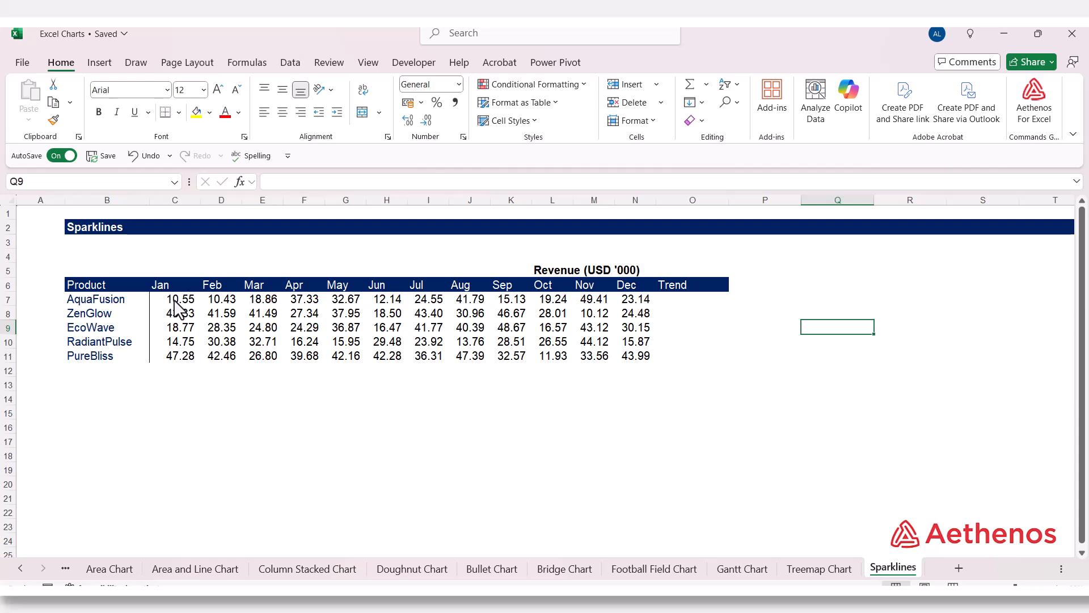
- Insert Line sparklines for all five products, using data range C7:N11 and location range O7:O11
left_click_drag(174, 301, 637, 369)
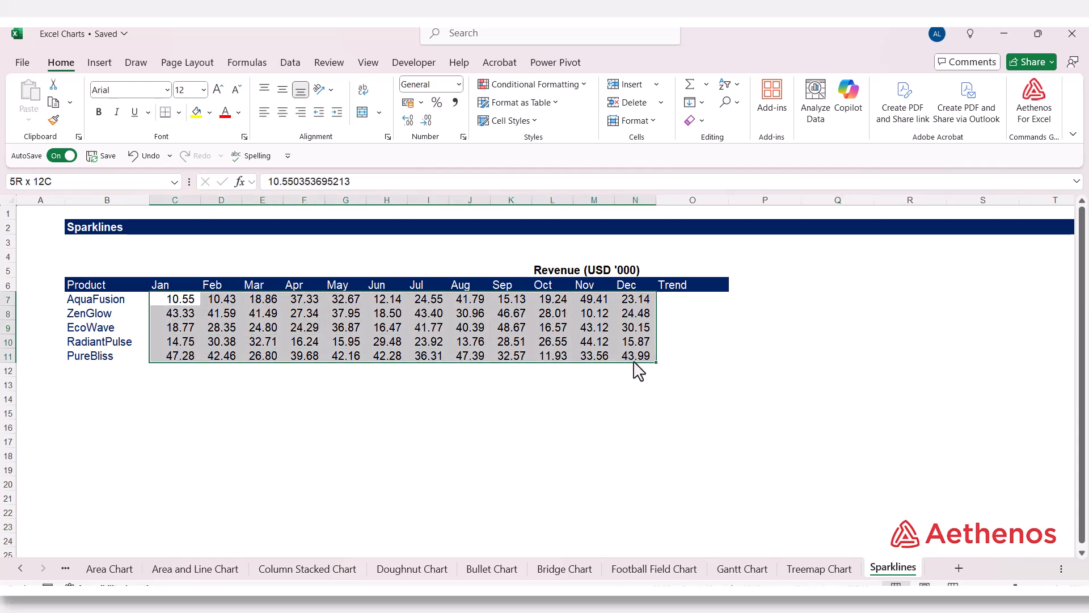
left_click(100, 60)
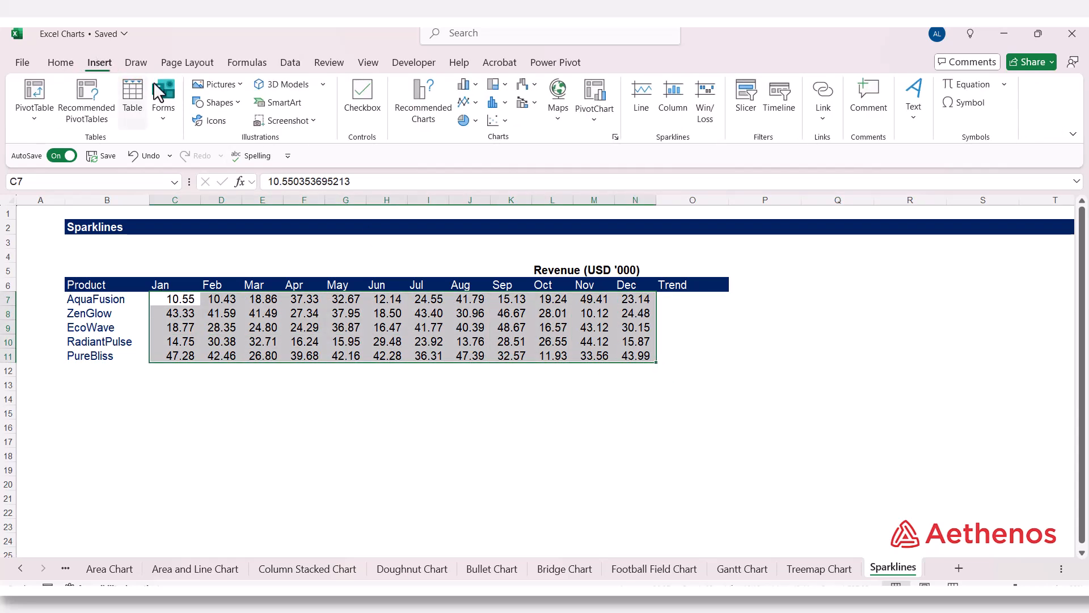
left_click(643, 109)
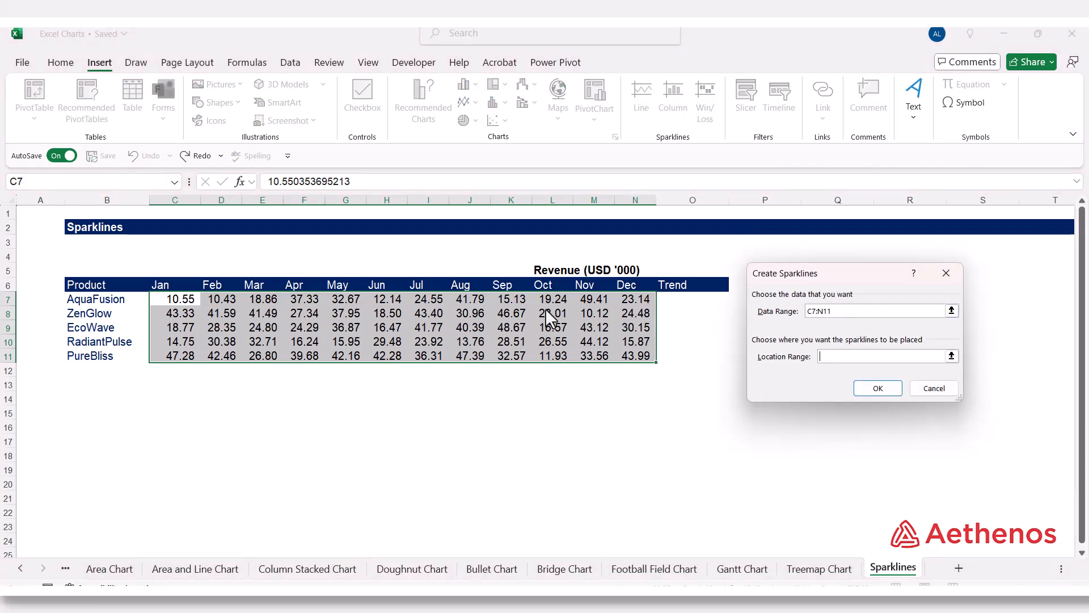
left_click(952, 357)
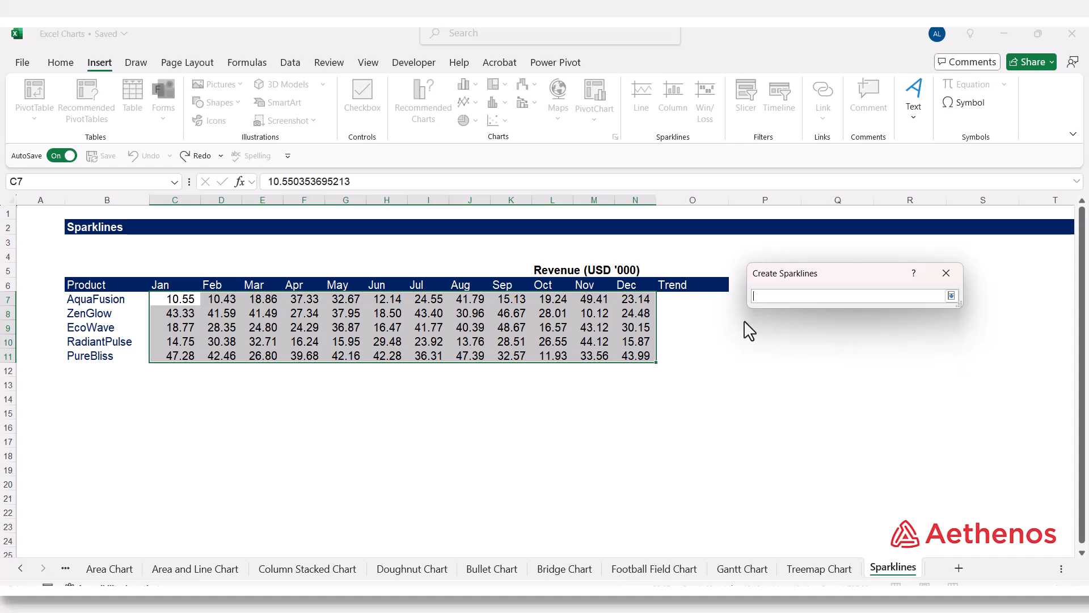
left_click_drag(707, 316, 689, 357)
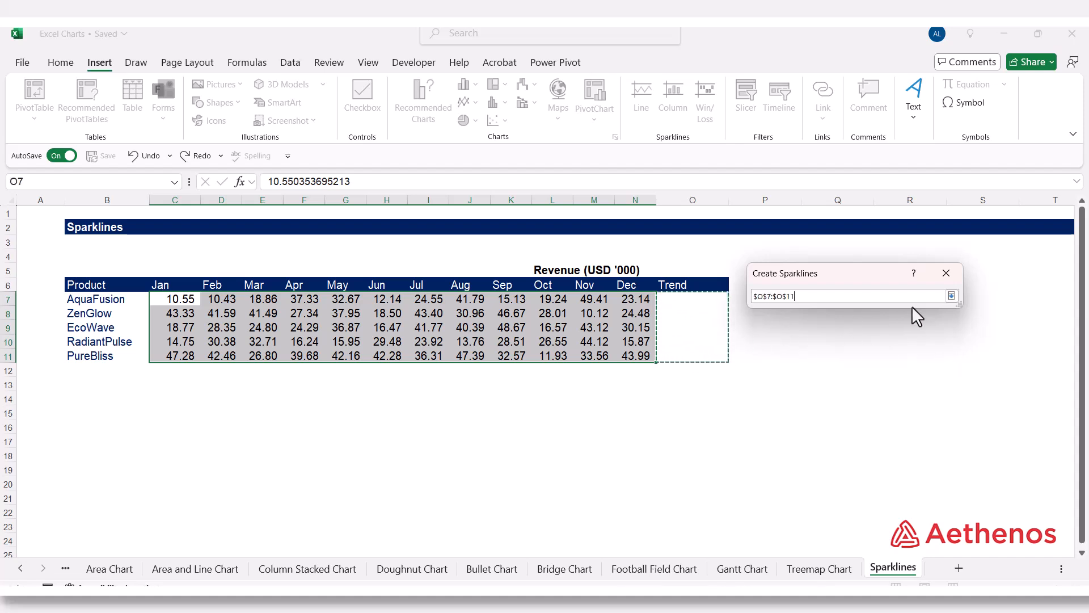
left_click(952, 297)
left_click(868, 384)
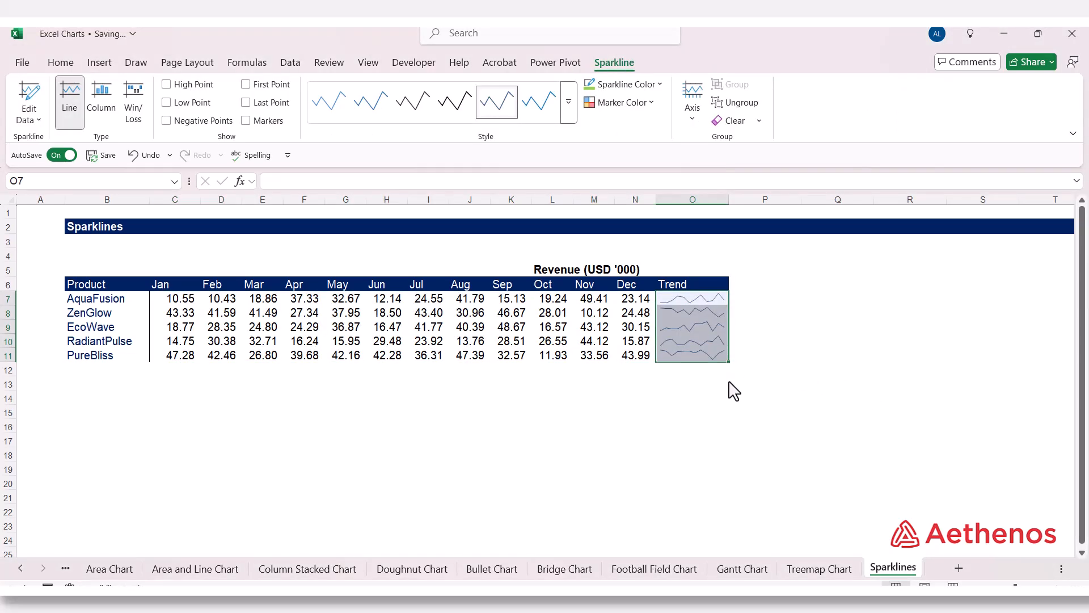
left_click(796, 327)
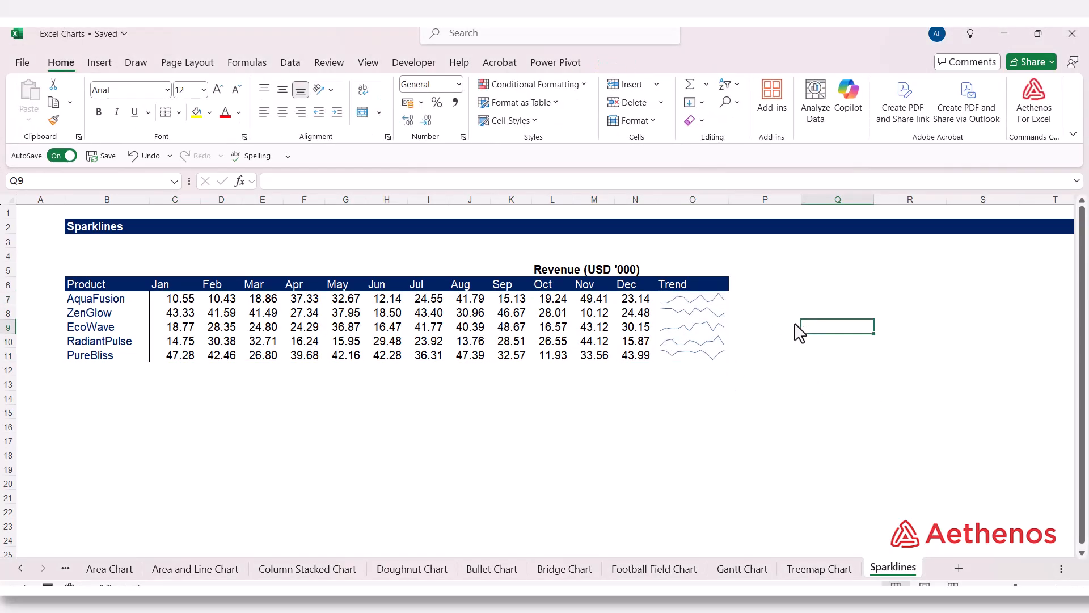
- Select the Trend cells O7:O11 and clear the selected sparklines
left_click(679, 299)
left_click_drag(679, 300, 677, 353)
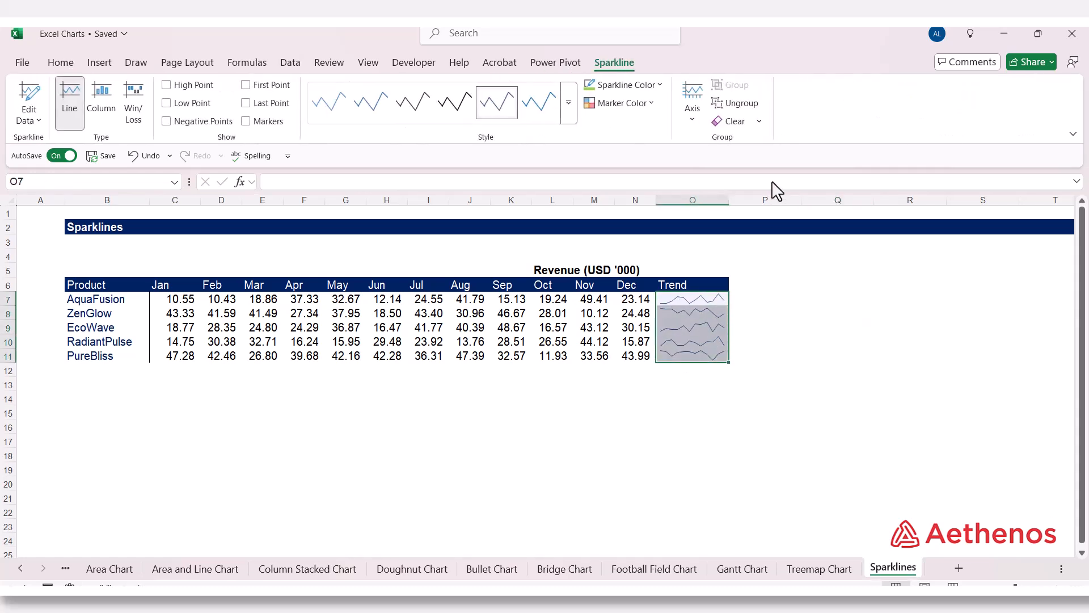
left_click(759, 121)
left_click(752, 143)
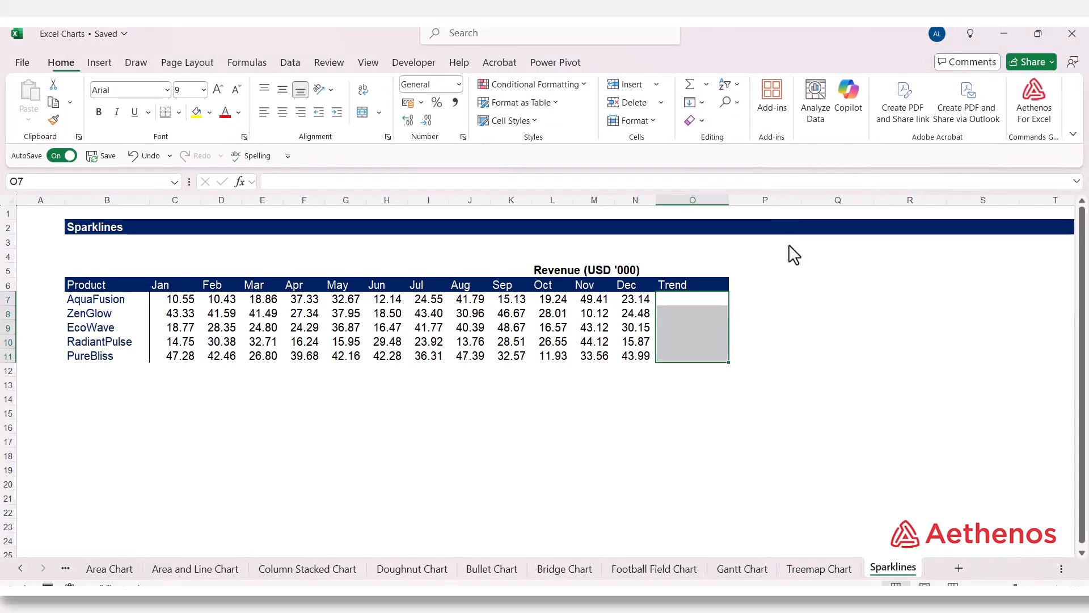
left_click(838, 329)
- Add Line sparklines to the Trend column for the revenue data C7:N11 using Quick Analysis
left_click_drag(176, 300, 623, 369)
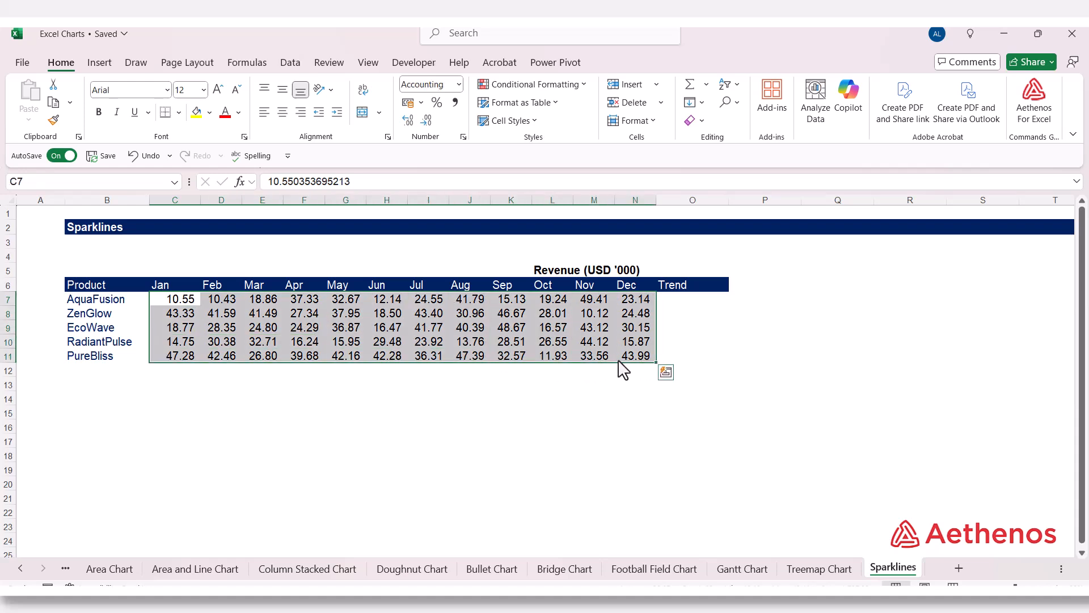
left_click(667, 375)
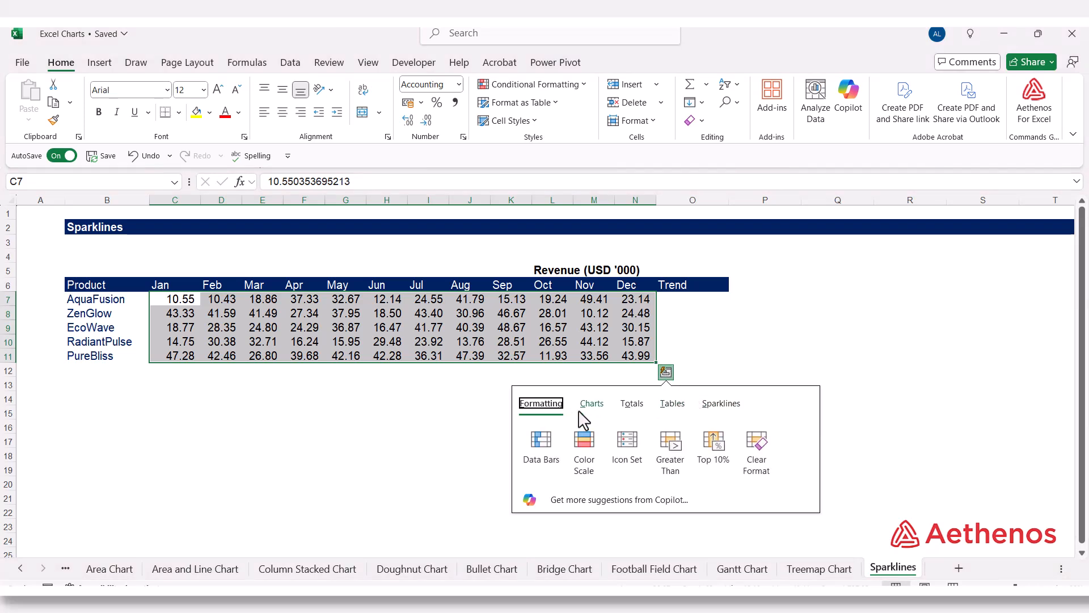
left_click(721, 412)
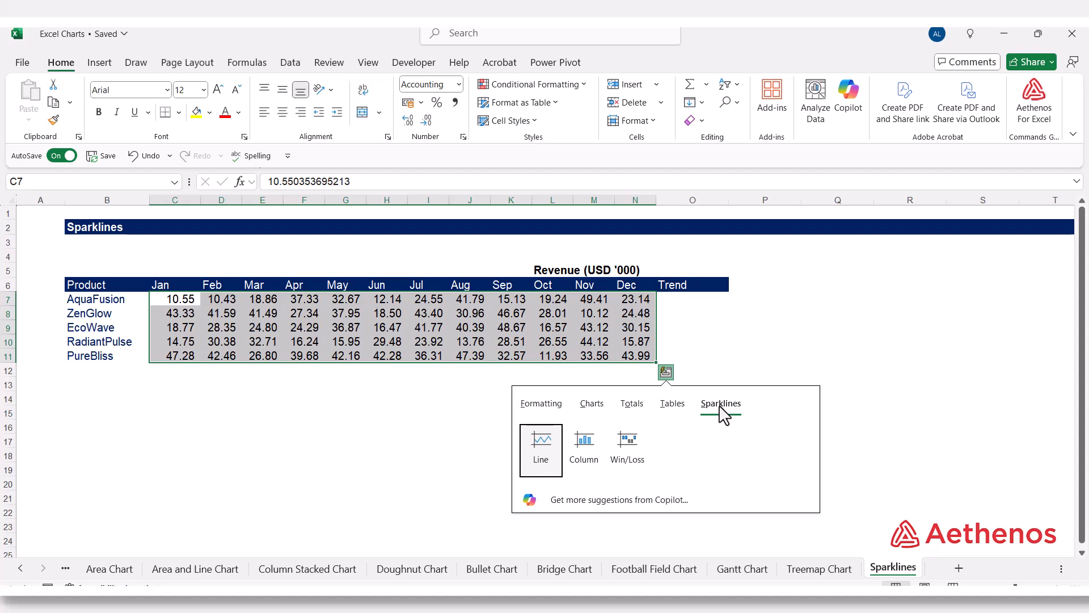
left_click(544, 448)
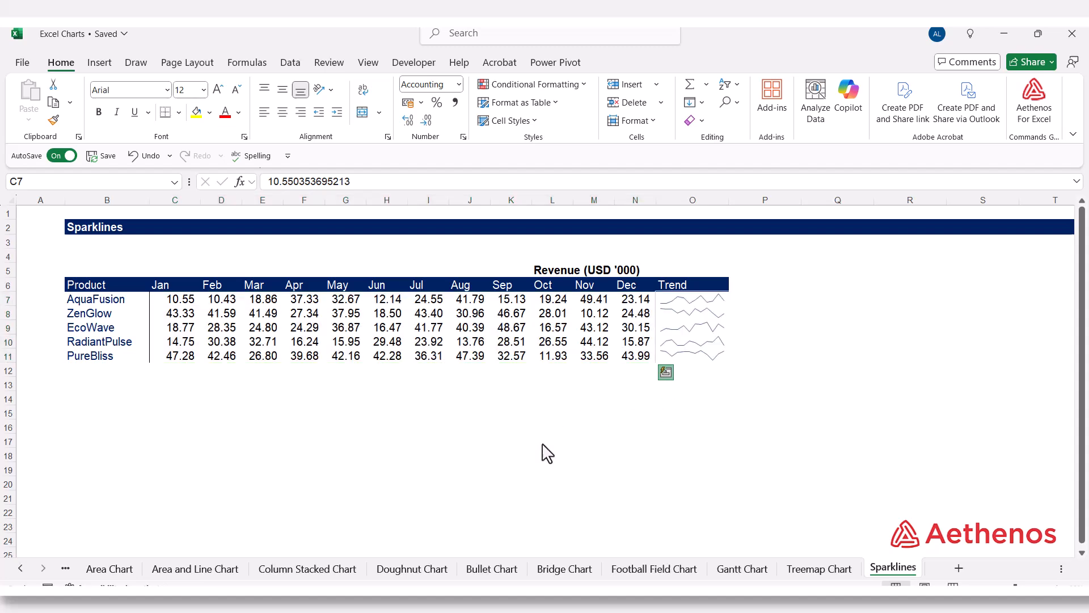
left_click(733, 416)
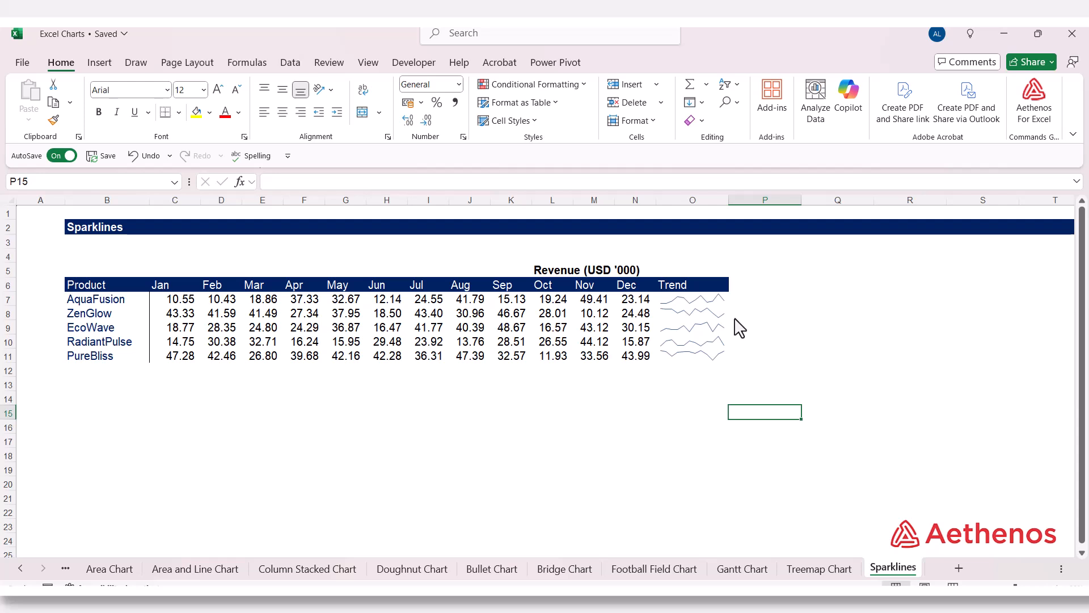
- Try moving the AquaFusion sparkline from O7 to P7 and the ZenGlow sparkline from O8 to P9, and undo both moves
left_click(633, 386)
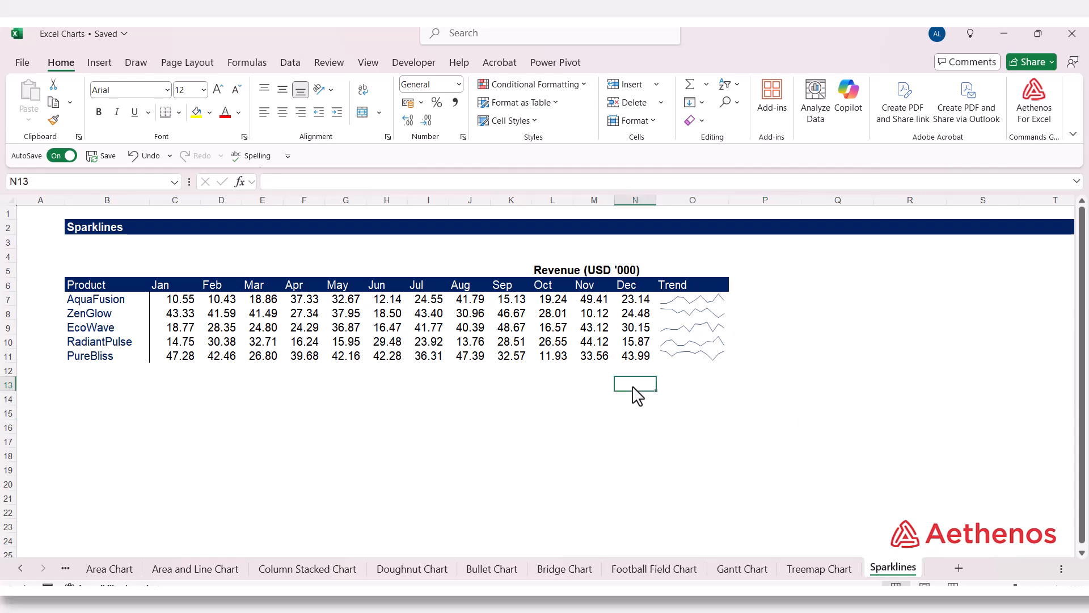
left_click(688, 310)
left_click(688, 302)
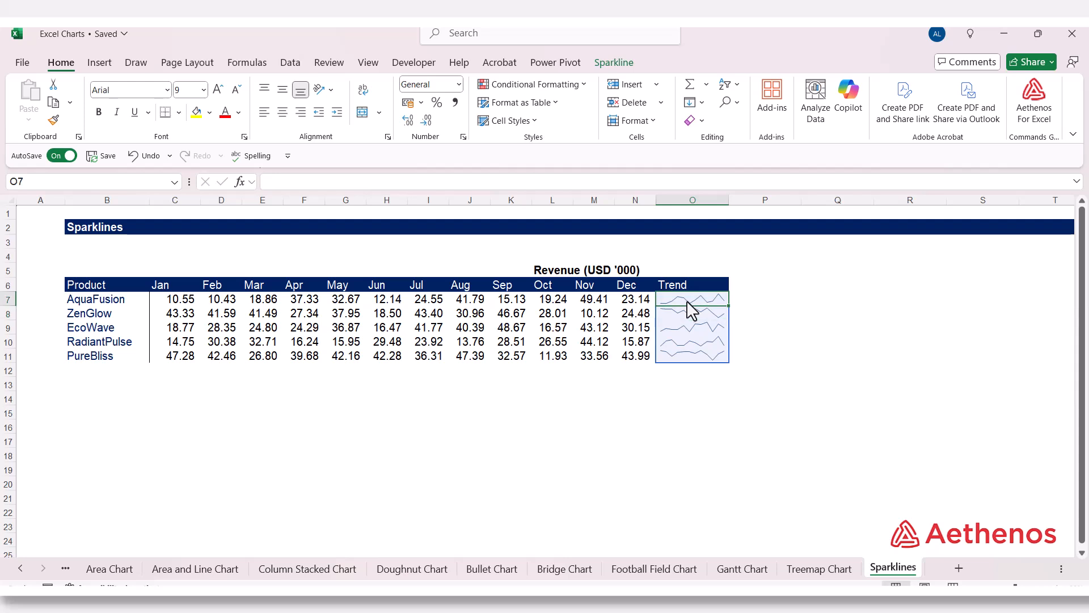
left_click_drag(691, 305, 788, 304)
left_click(707, 316)
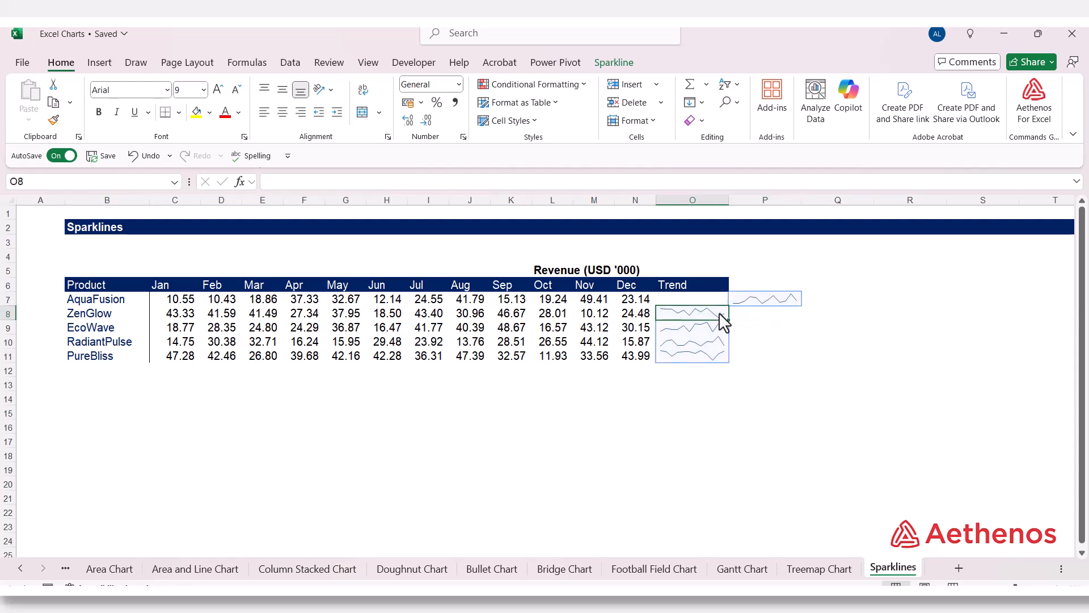
left_click_drag(707, 321, 779, 331)
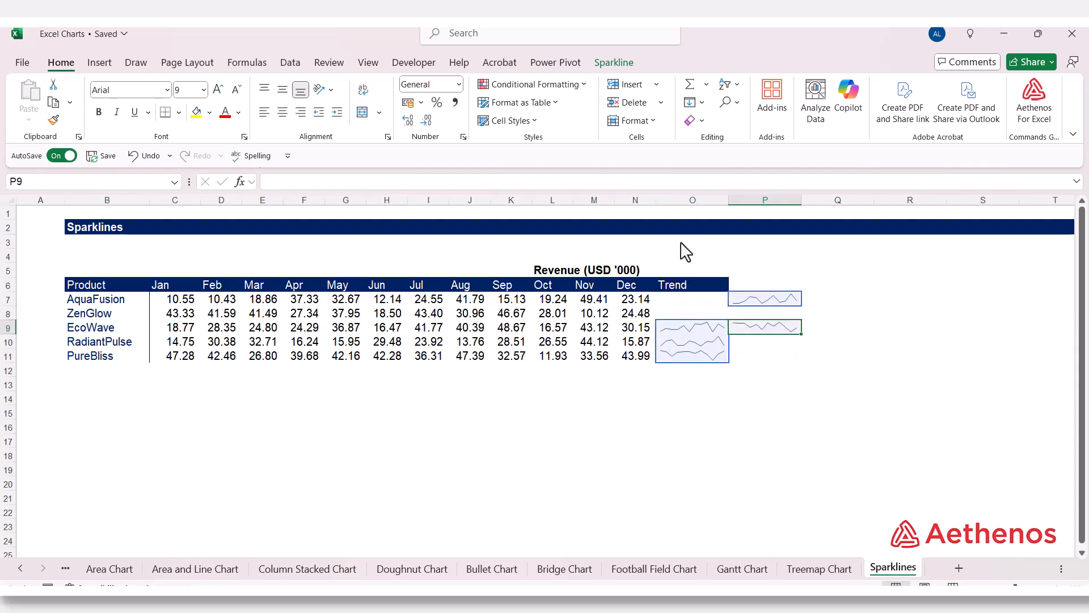
left_click(140, 157)
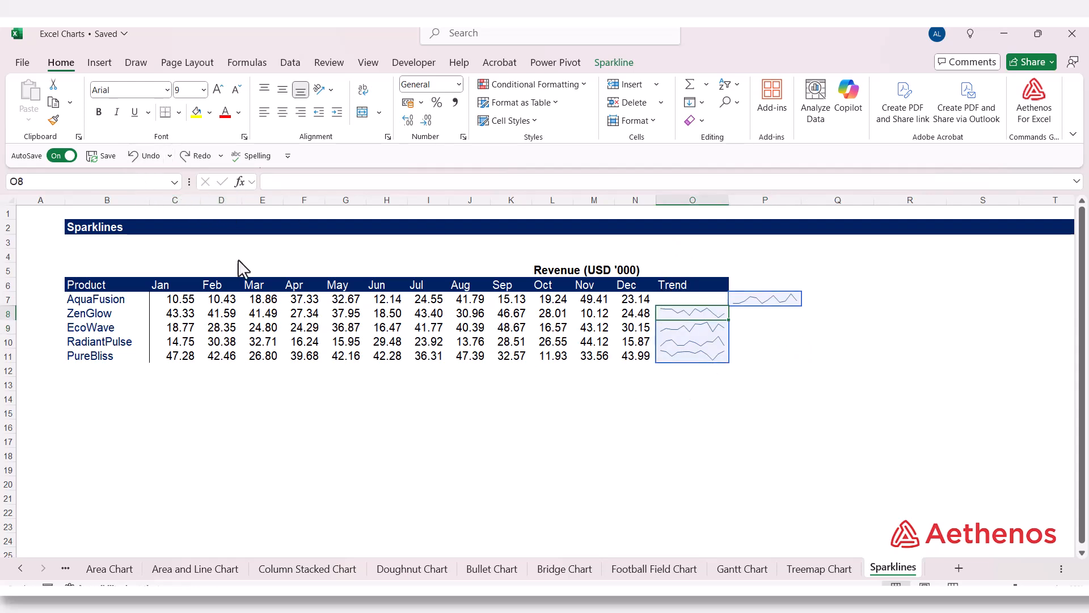
left_click(132, 158)
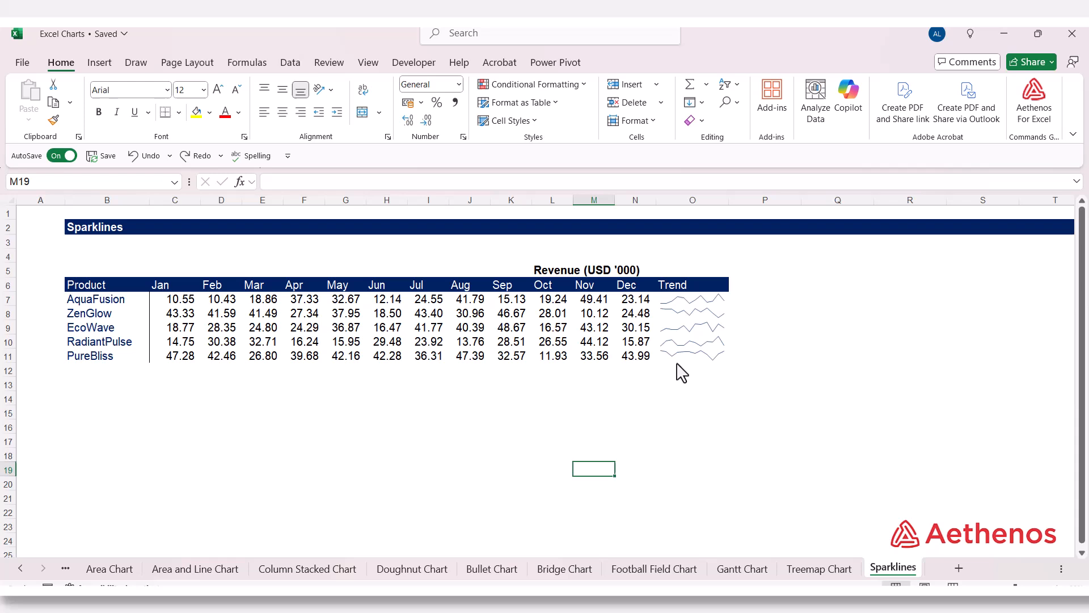
- Clear the entire Trend sparkline group, starting from the PureBliss sparkline in cell O11
left_click(681, 357)
left_click(613, 63)
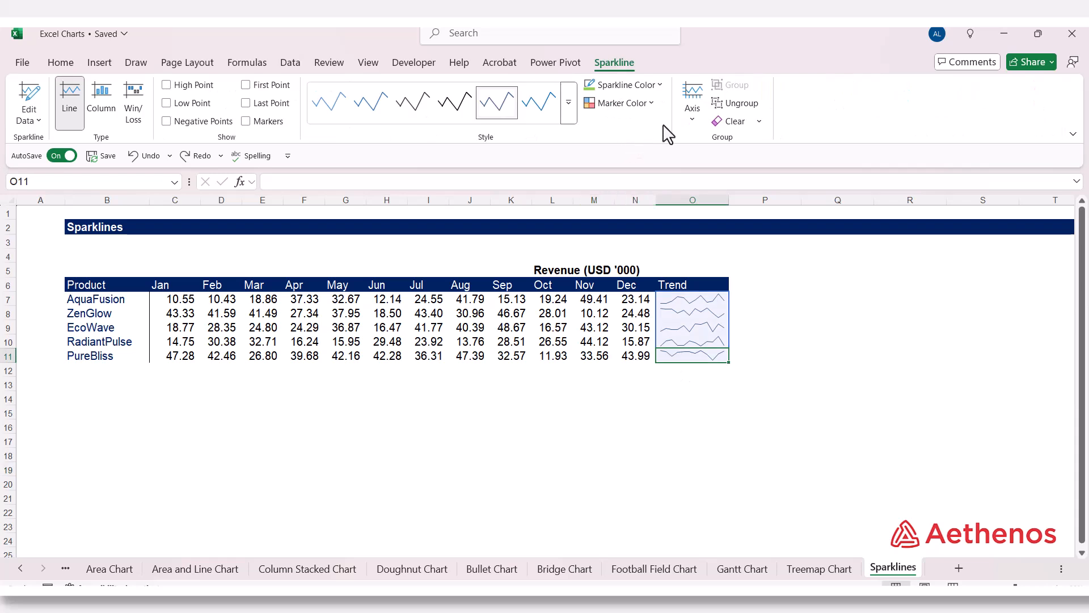
left_click(760, 121)
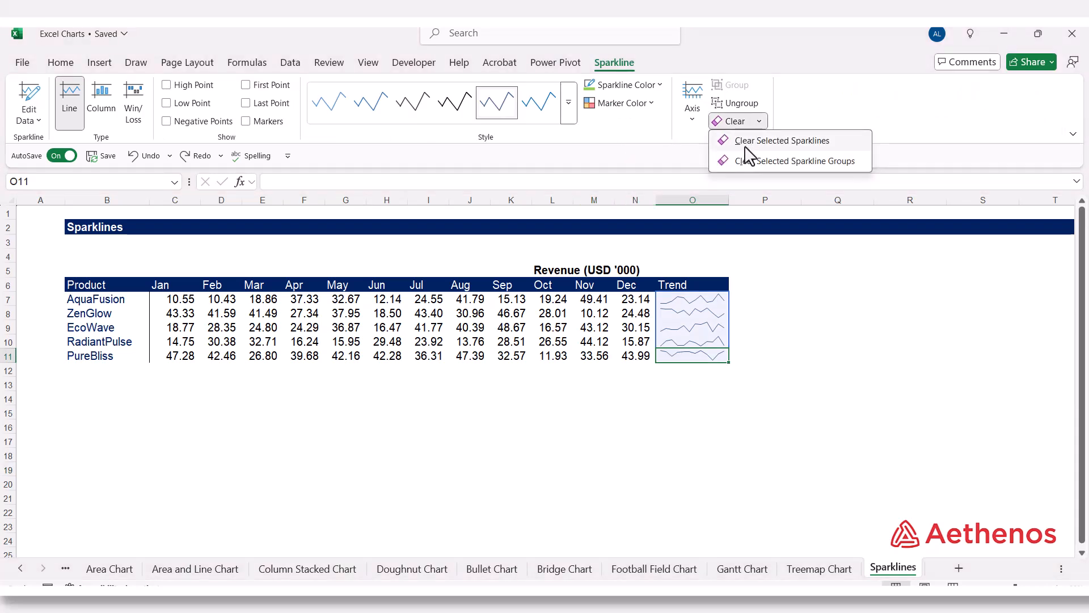
left_click(748, 159)
left_click(689, 301)
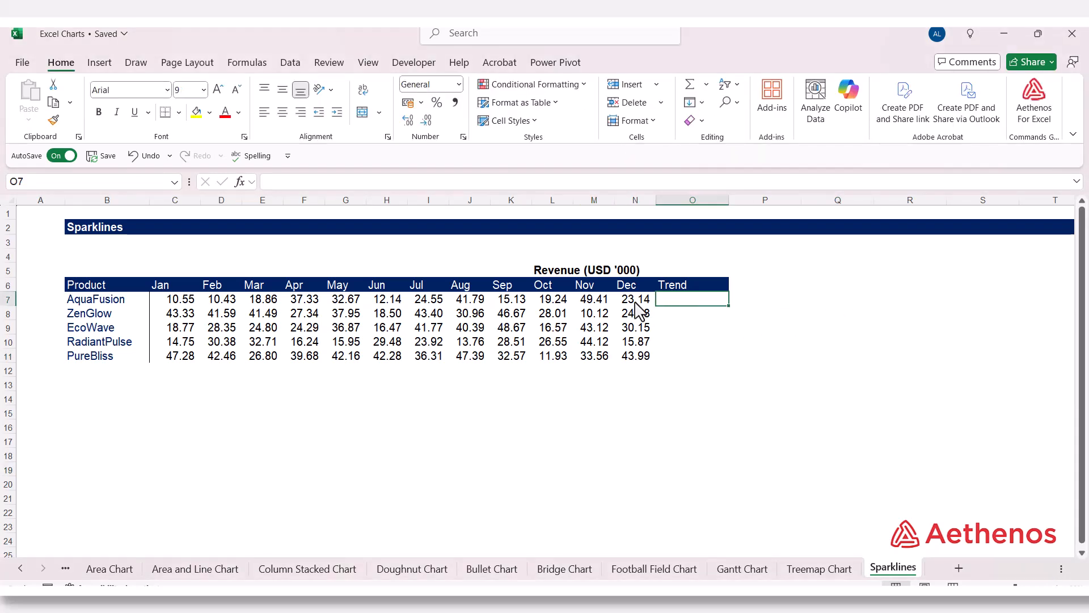
- Insert a Win/Loss sparkline for AquaFusion, using data range C7:N7 and location O7
left_click_drag(196, 299, 650, 310)
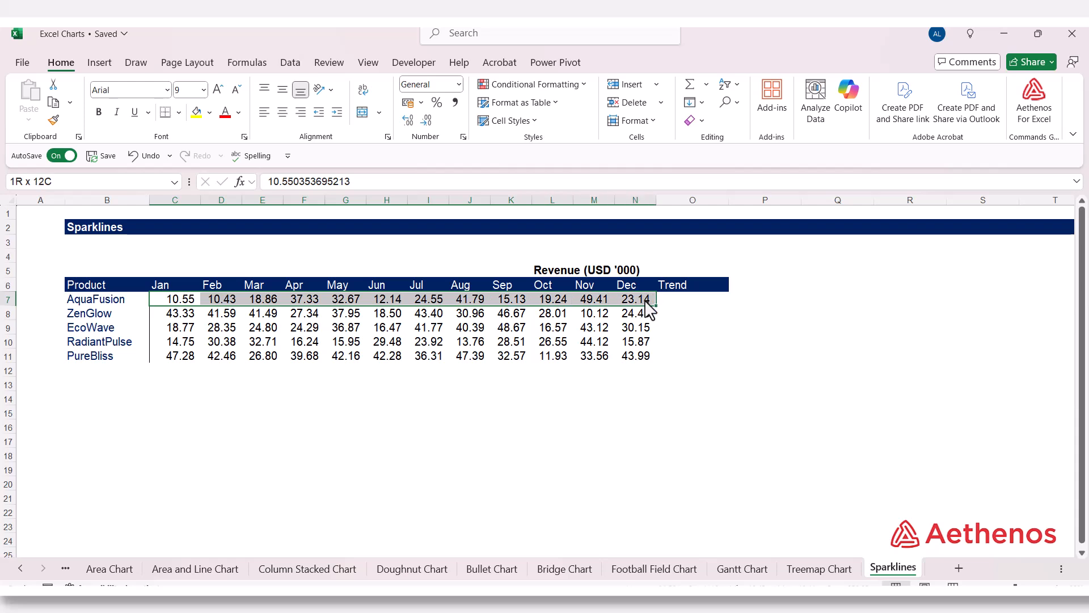
scroll(365, 78, "down", 1)
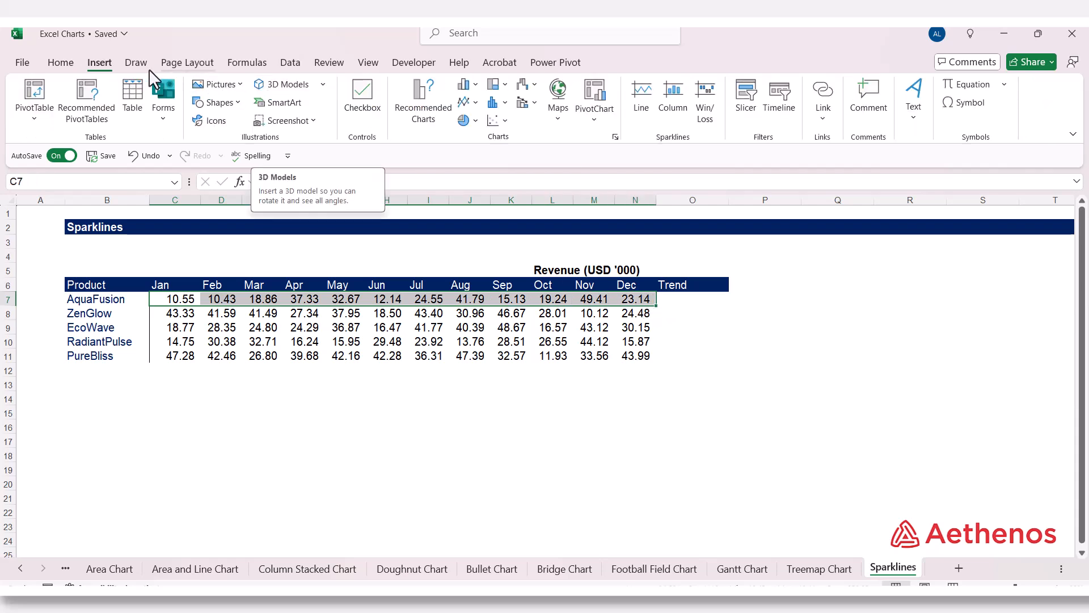
left_click(706, 102)
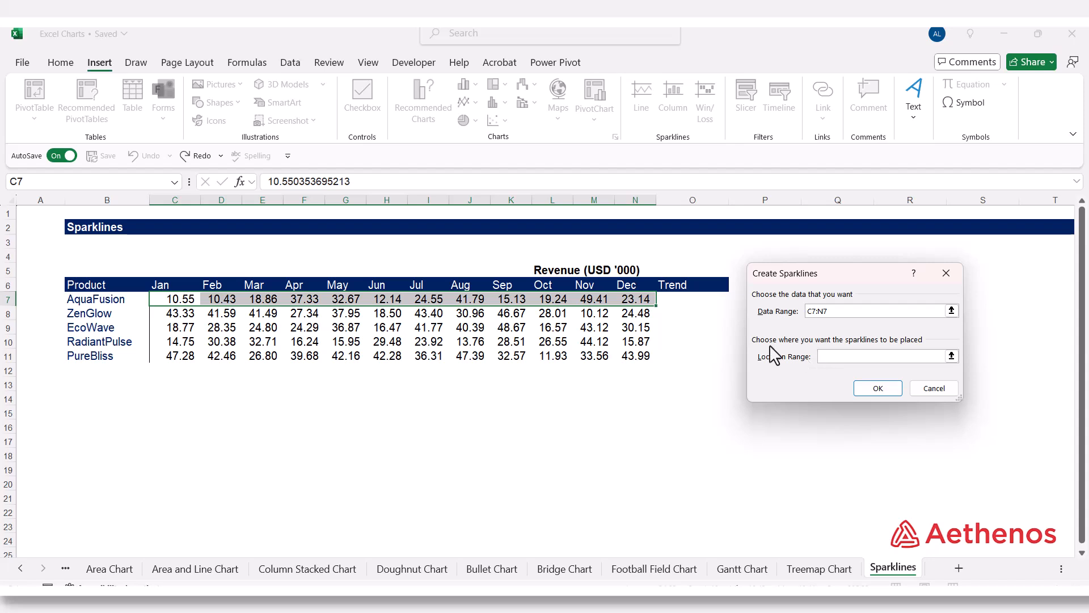
left_click(951, 356)
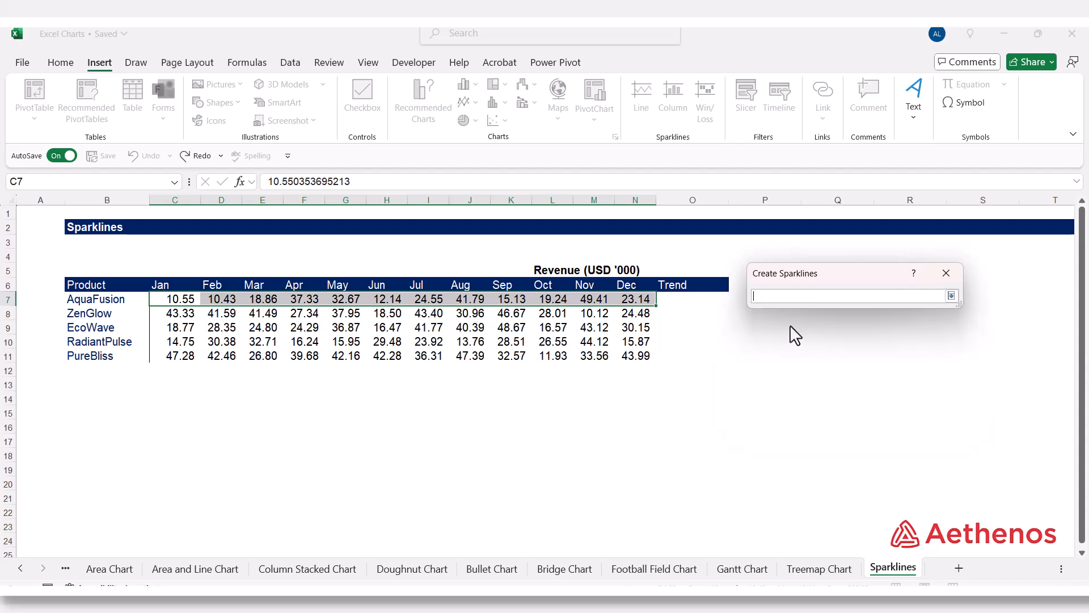
left_click(708, 305)
left_click(951, 295)
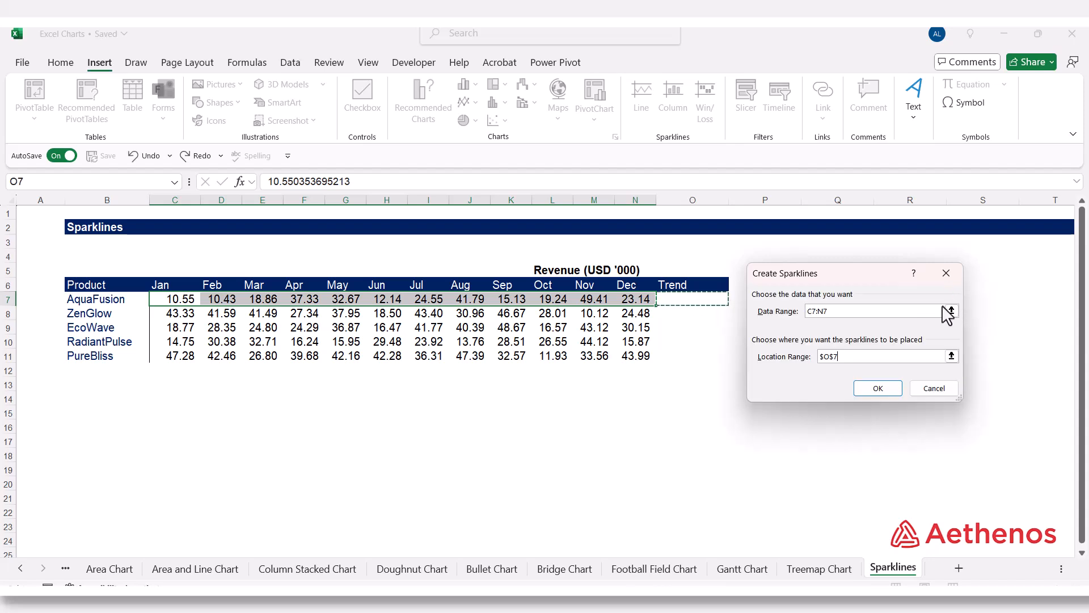
left_click(867, 387)
left_click(840, 390)
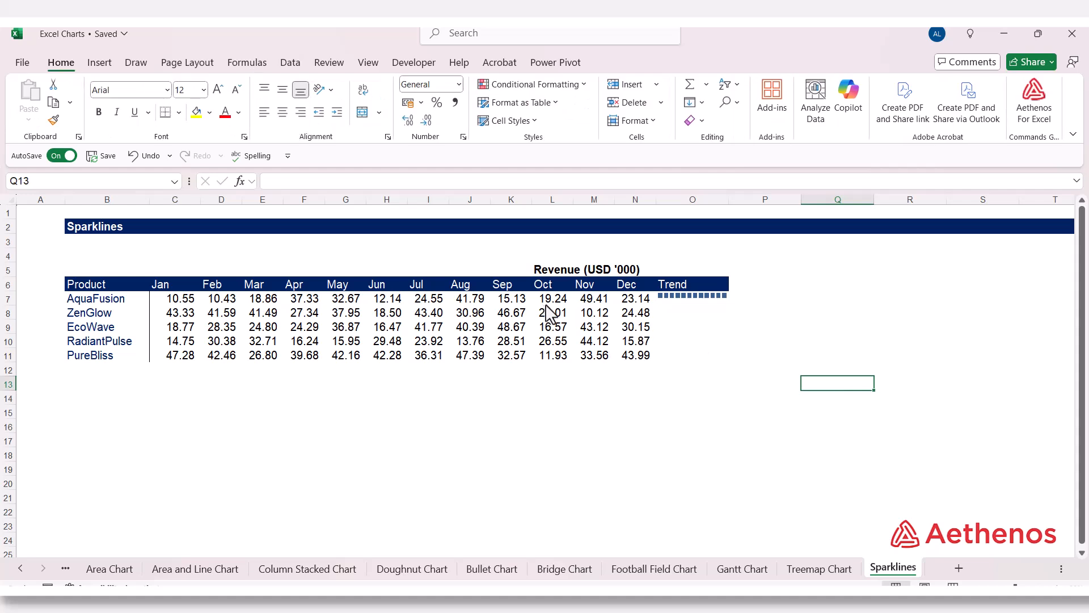
- Change AquaFusion's October revenue in cell L7 to the negative value -19.2354170302438
left_click(522, 302)
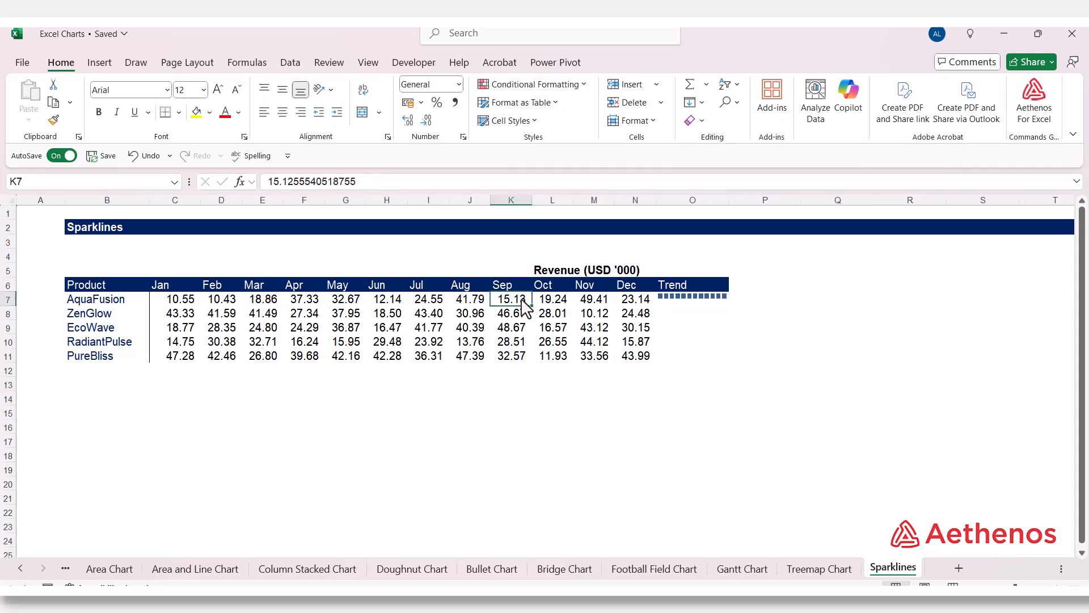
left_click(553, 301)
left_click(271, 182)
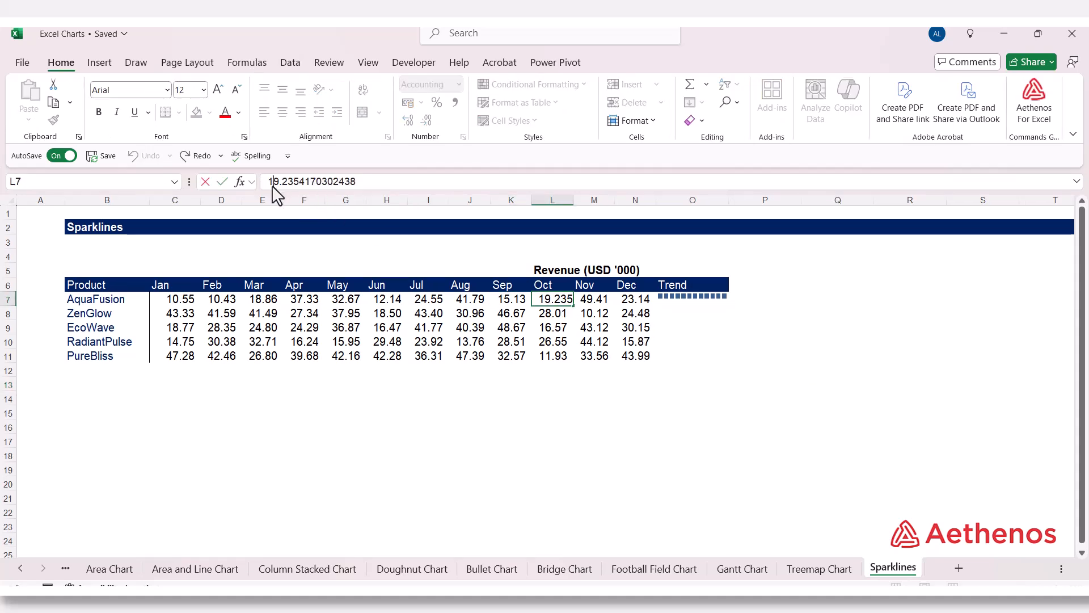
type("-")
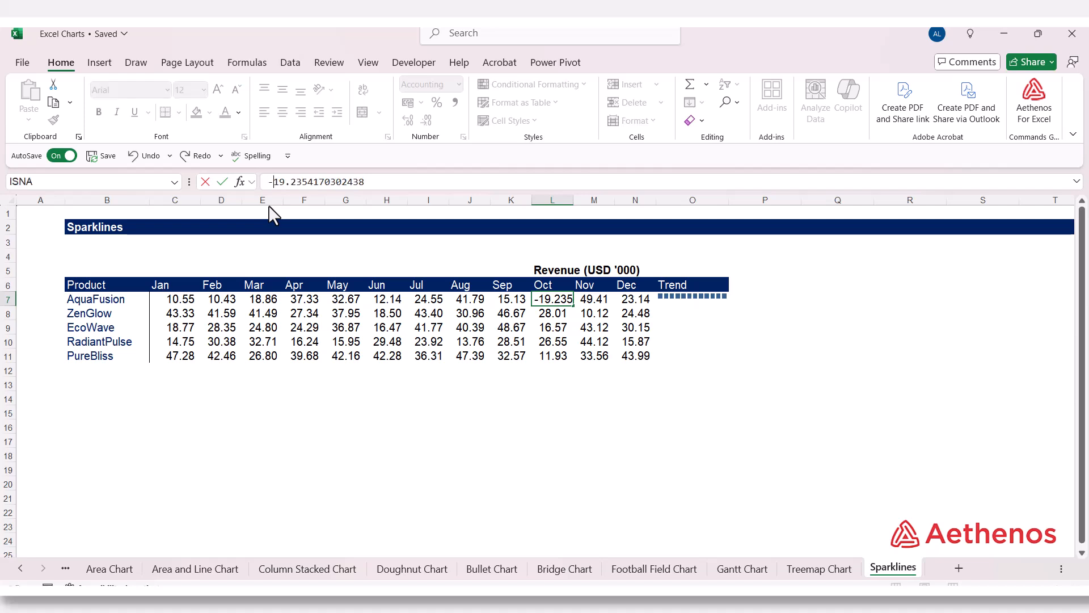
key("Return")
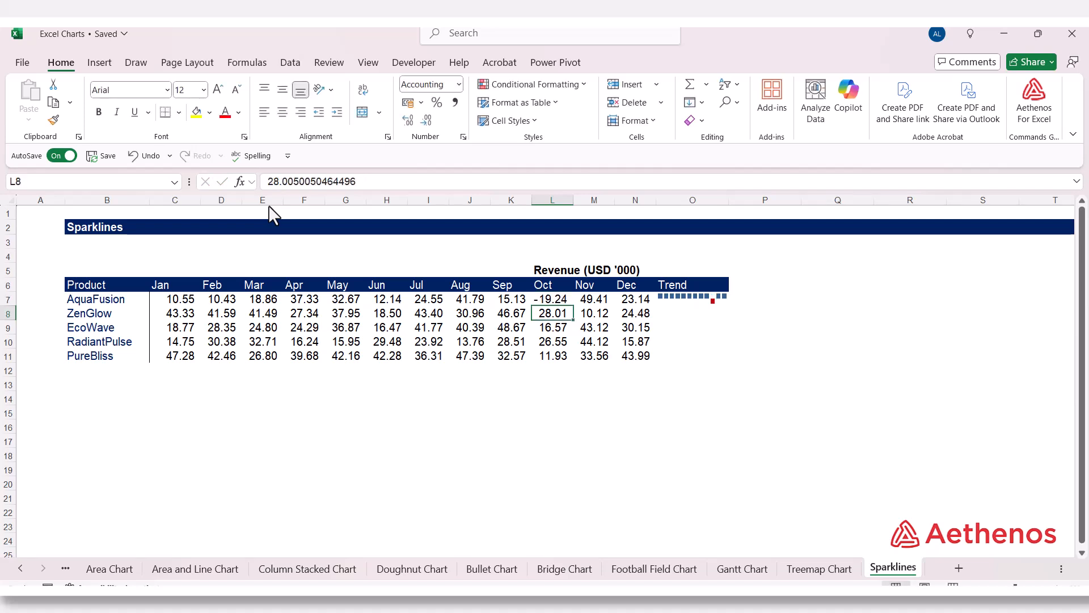
- Change AquaFusion's June revenue in cell H7 to the negative value -12.1358547800738
key("Up")
key("Left")
key("Left")
key("Left")
key("Left")
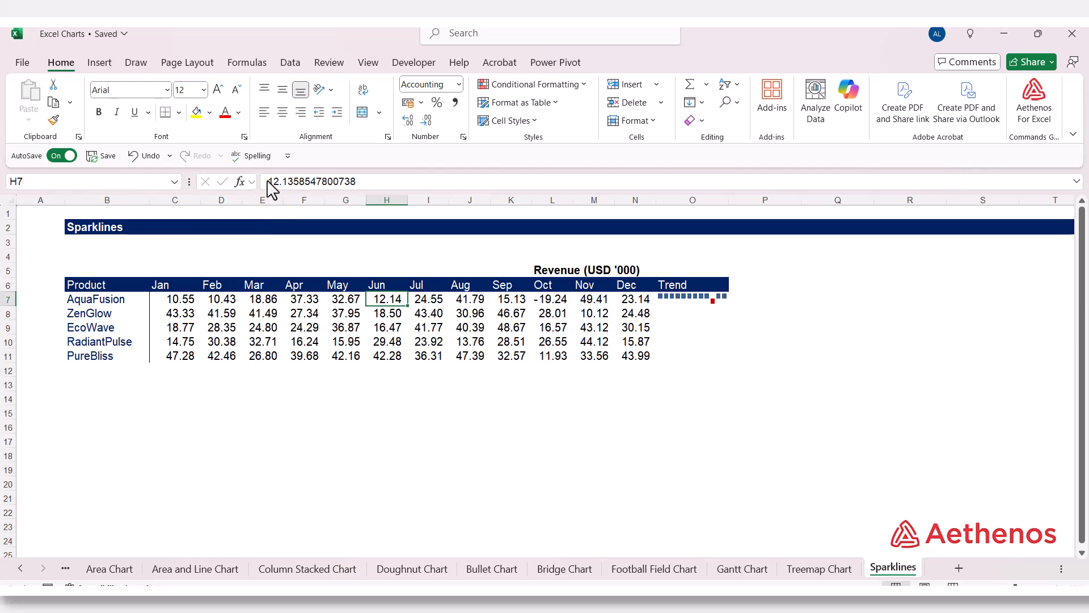
left_click(268, 182)
type("-")
key("Return")
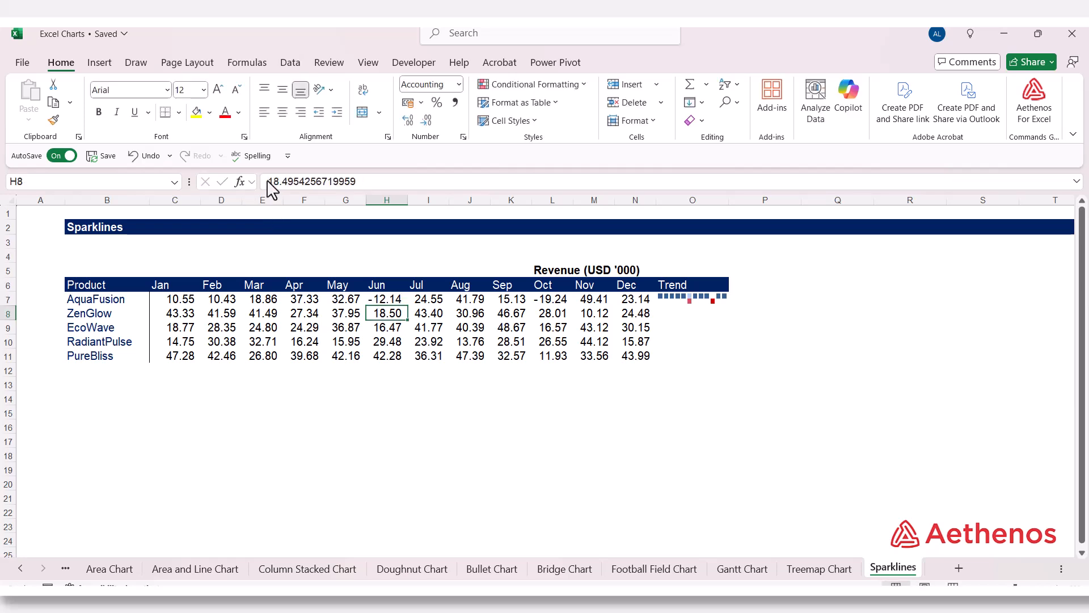
left_click(803, 285)
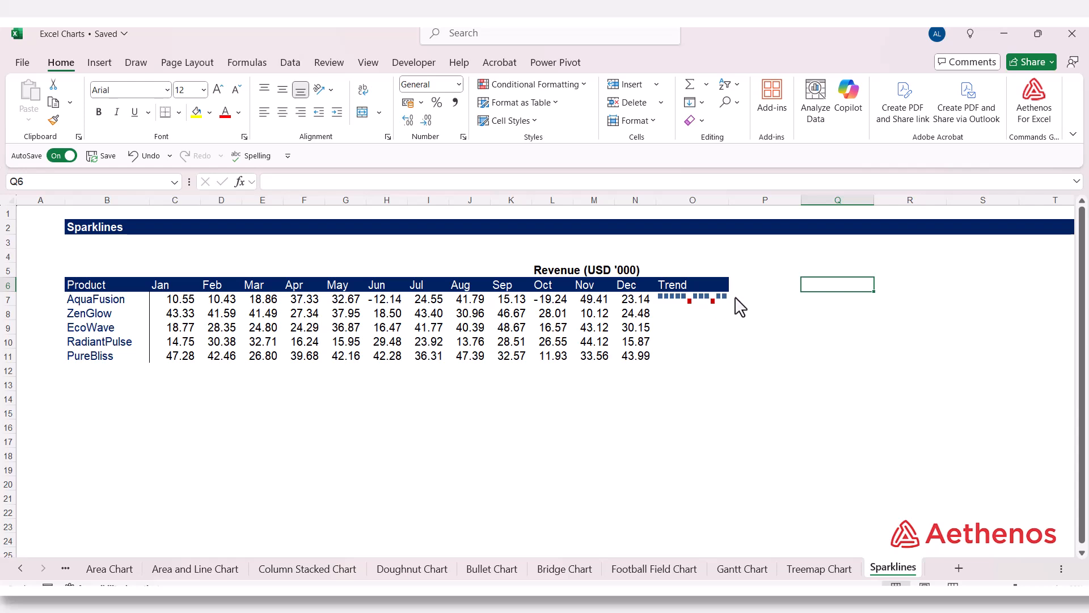
left_click(737, 329)
left_click(722, 434)
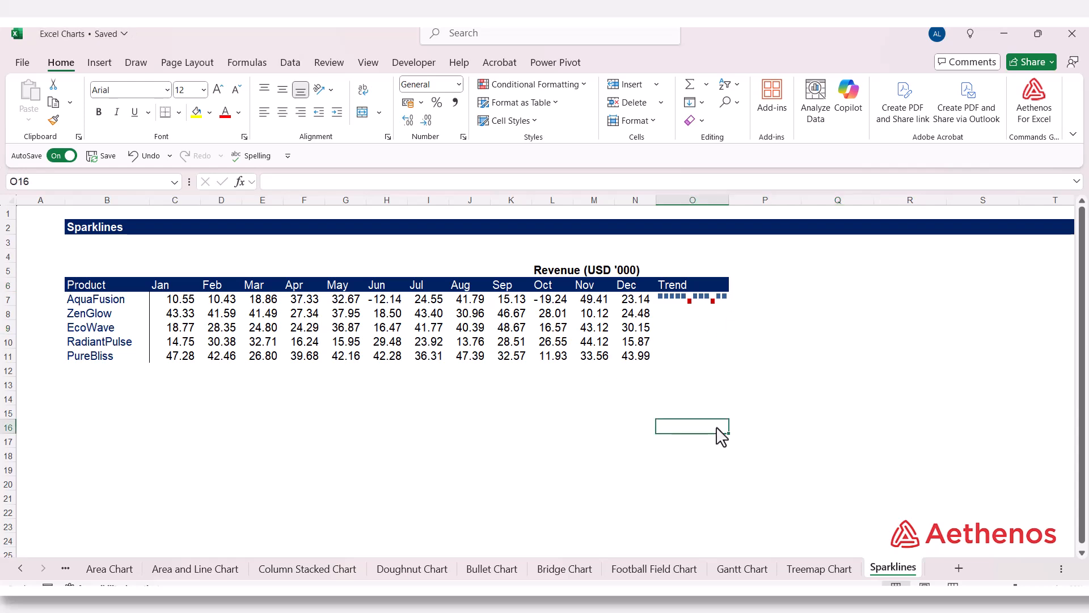